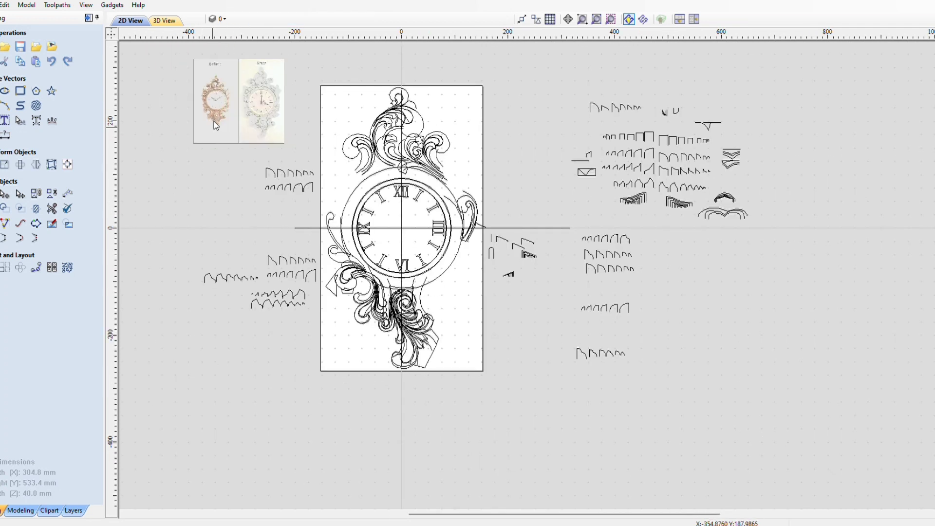
Examine the before and after reference photos of the ornate wall clock beside the clock vectors in the 2D view.
{"action": "scroll", "coordinate": [261, 111], "scroll_direction": "up", "scroll_amount": 4}
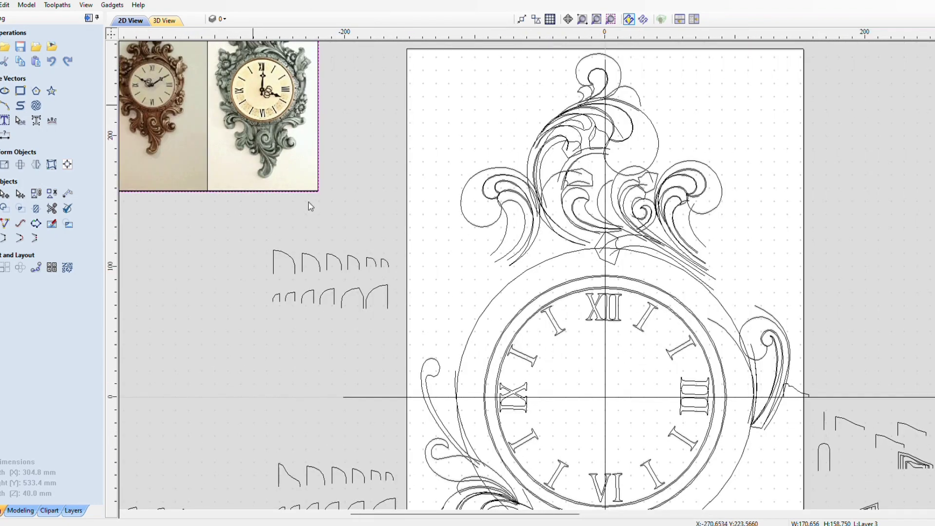
{"action": "middle_click_drag", "start_coordinate": [252, 103], "coordinate": [360, 293]}
{"action": "scroll", "coordinate": [363, 298], "scroll_direction": "up", "scroll_amount": 5}
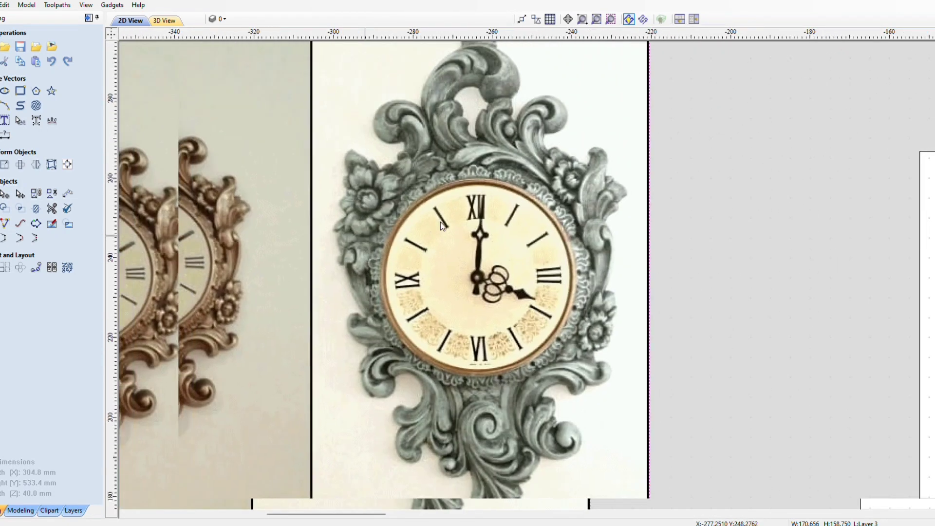
{"action": "scroll", "coordinate": [434, 221], "scroll_direction": "down", "scroll_amount": 2}
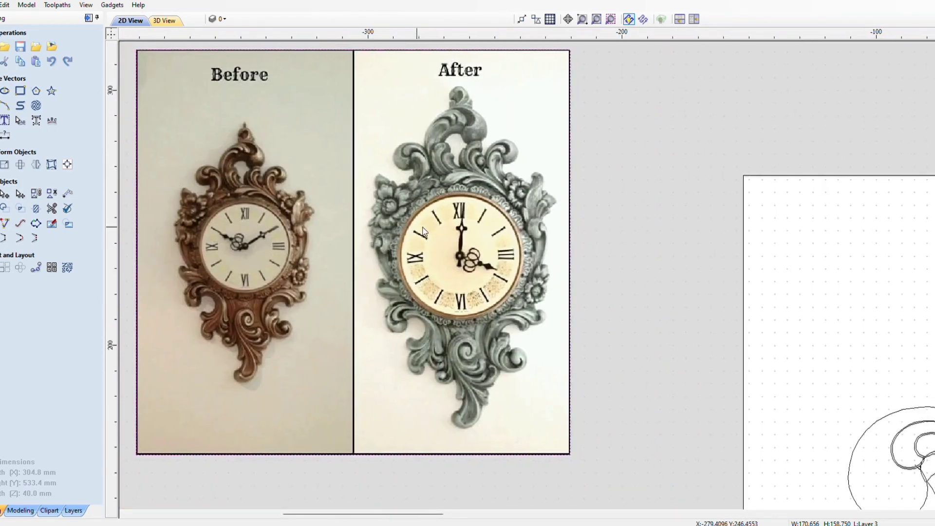
{"action": "scroll", "coordinate": [402, 215], "scroll_direction": "down", "scroll_amount": 10}
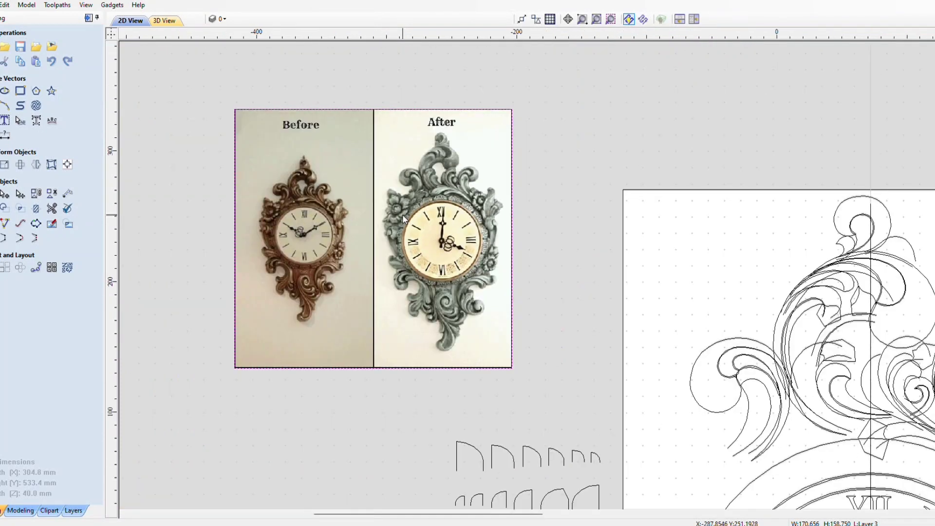
{"action": "middle_click_drag", "start_coordinate": [347, 215], "coordinate": [319, 190]}
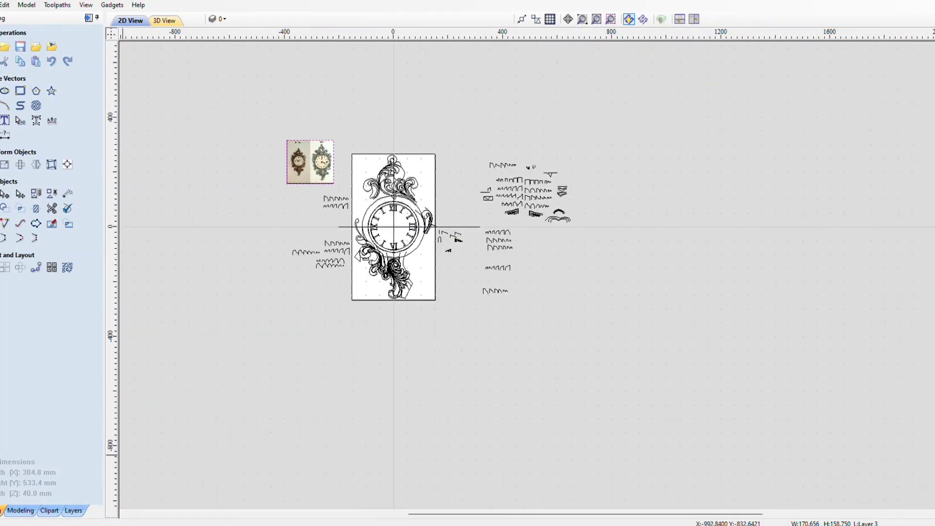
Make component 1 of Level 2 visible and inspect the clock dial with its Roman numerals in the 3D view.
{"action": "left_click", "coordinate": [20, 510]}
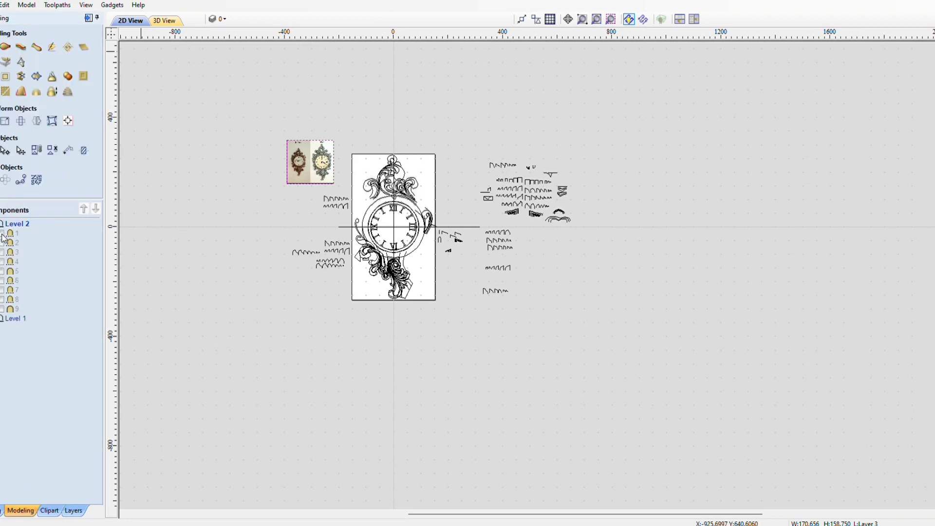
{"action": "left_click", "coordinate": [168, 23]}
{"action": "scroll", "coordinate": [594, 247], "scroll_direction": "up", "scroll_amount": 5}
{"action": "left_click_drag", "start_coordinate": [671, 426], "coordinate": [550, 246]}
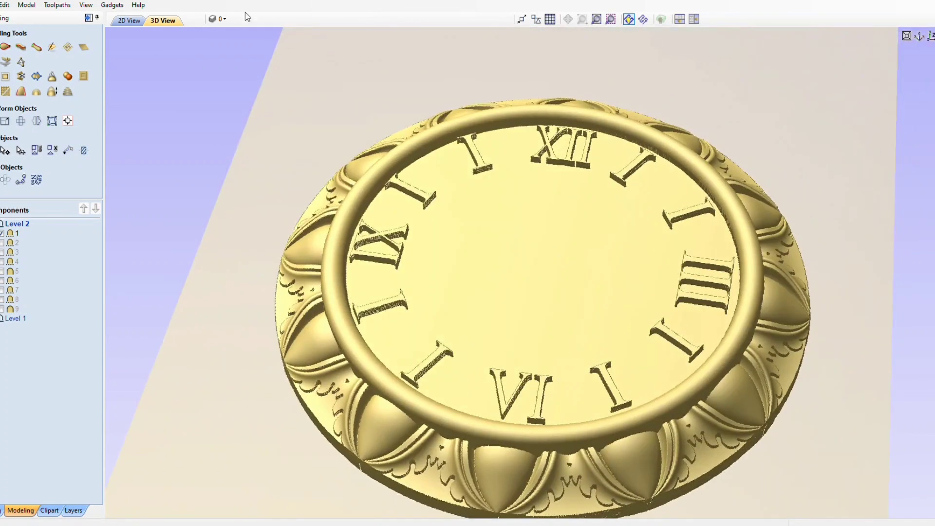
Make component 2 visible as well and inspect the scrollwork above the dial in the 3D view.
{"action": "left_click", "coordinate": [126, 21]}
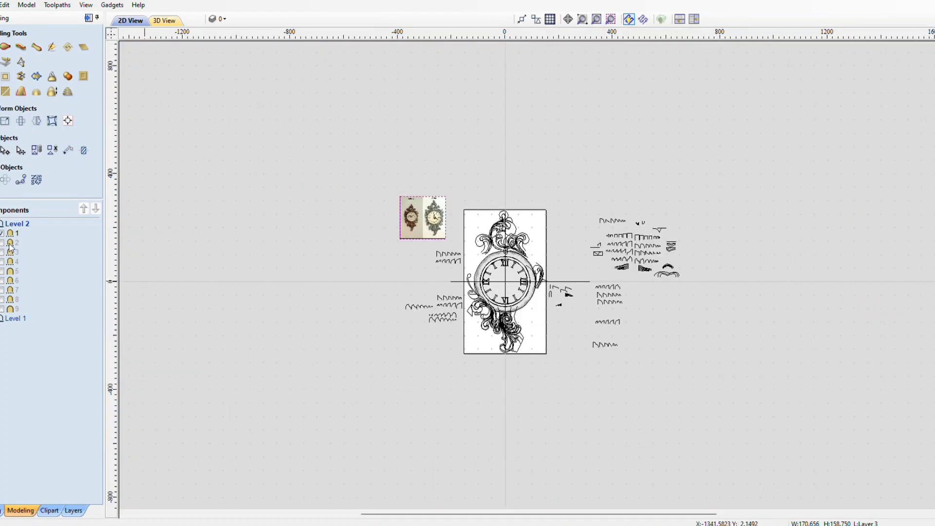
{"action": "scroll", "coordinate": [634, 232], "scroll_direction": "up", "scroll_amount": 1}
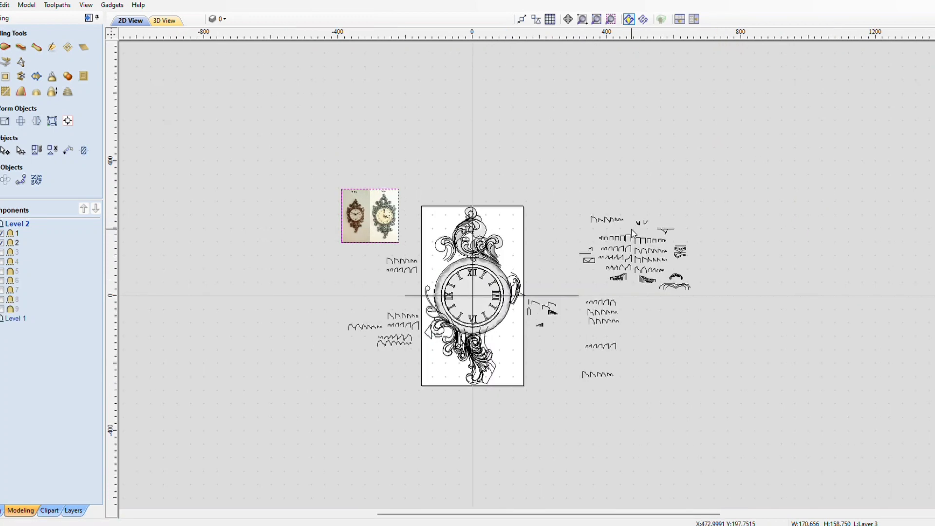
{"action": "left_click", "coordinate": [164, 21]}
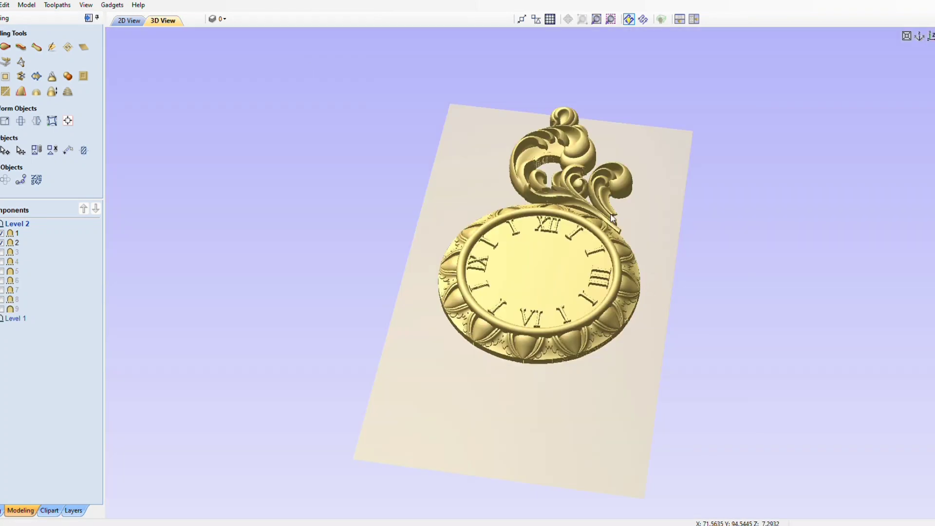
{"action": "scroll", "coordinate": [460, 308], "scroll_direction": "up", "scroll_amount": 5}
{"action": "scroll", "coordinate": [521, 237], "scroll_direction": "up", "scroll_amount": 5}
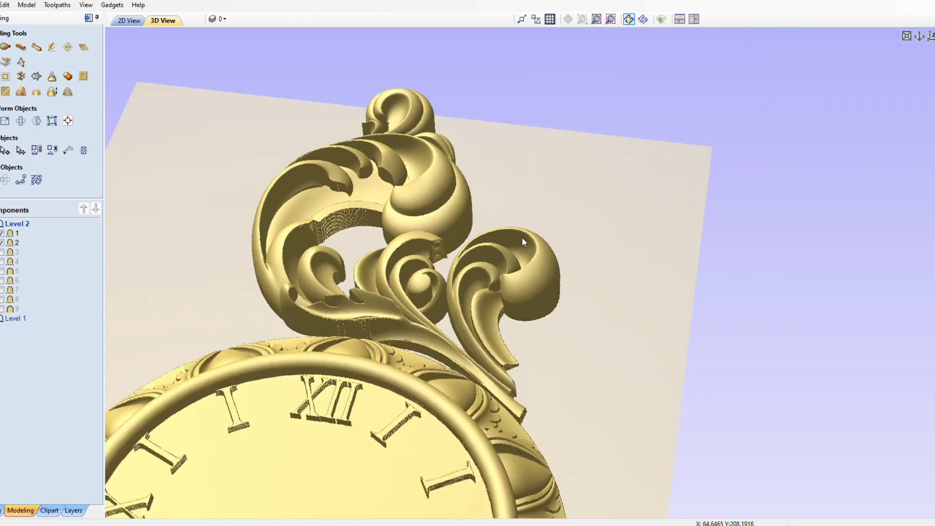
{"action": "left_click_drag", "start_coordinate": [545, 322], "coordinate": [405, 204]}
{"action": "scroll", "coordinate": [406, 203], "scroll_direction": "down", "scroll_amount": 5}
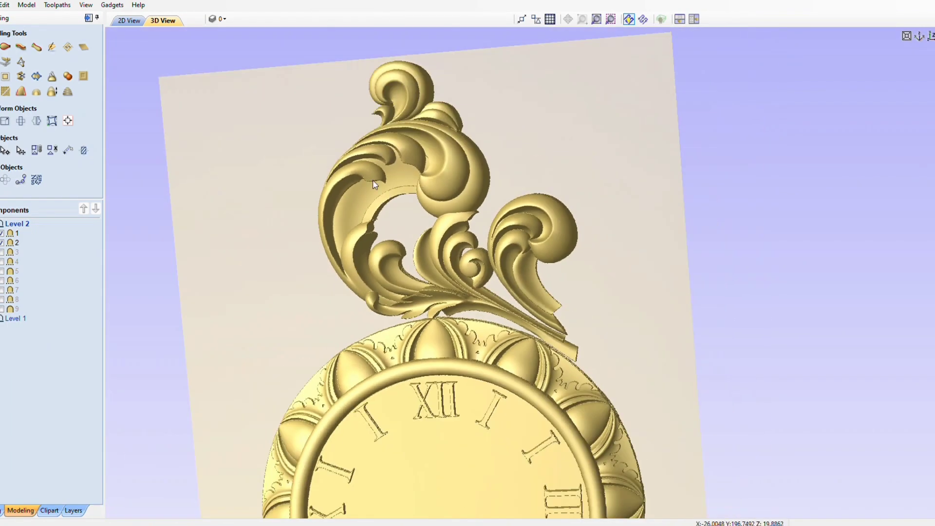
{"action": "left_click_drag", "start_coordinate": [593, 250], "coordinate": [436, 155]}
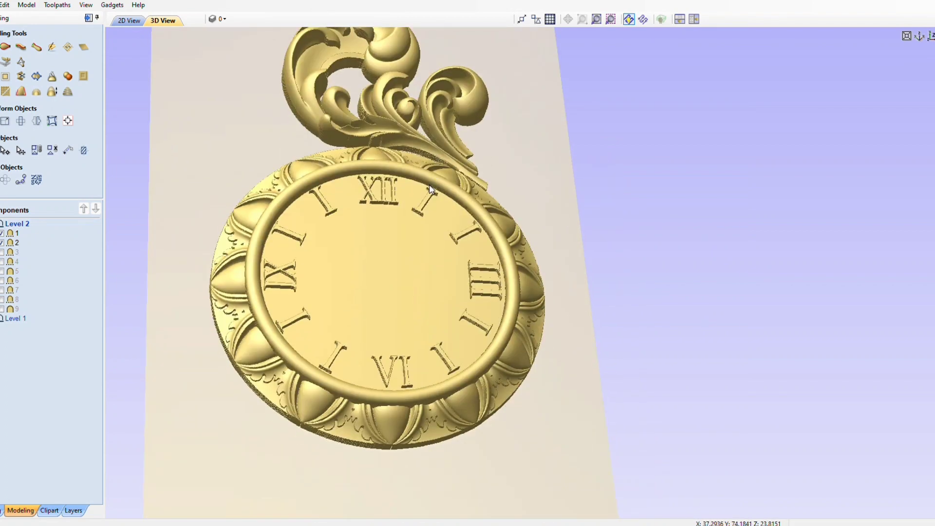
{"action": "left_click_drag", "start_coordinate": [431, 189], "coordinate": [424, 258]}
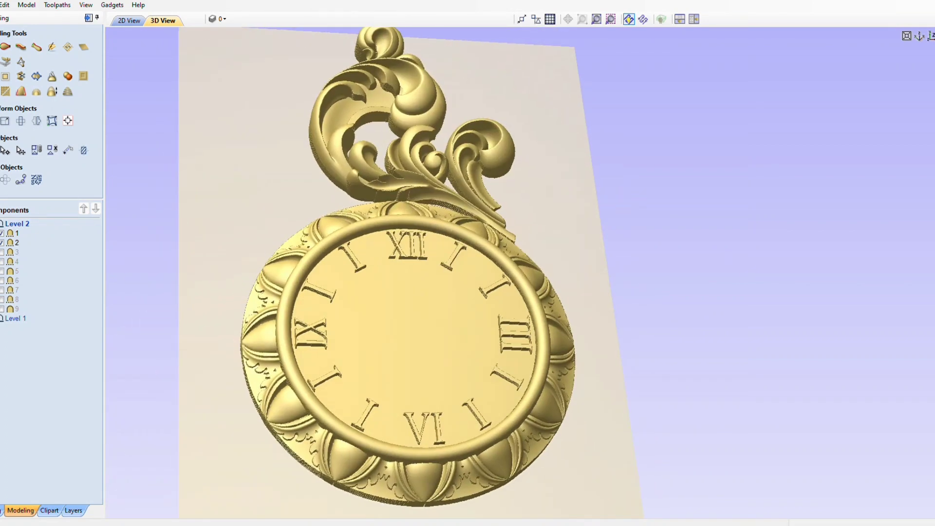
Make component 3 visible as well and show the updated clock model in the 3D view.
{"action": "left_click", "coordinate": [127, 23]}
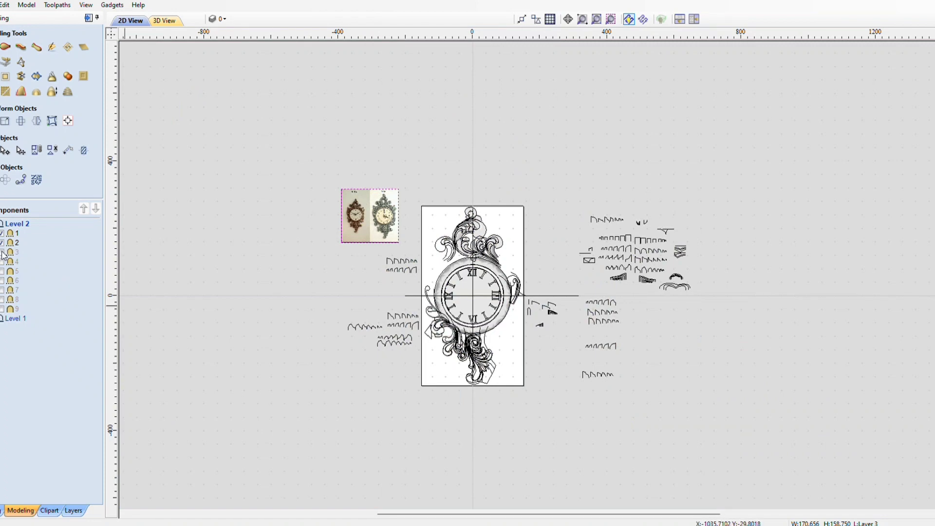
{"action": "left_click", "coordinate": [167, 20]}
{"action": "scroll", "coordinate": [524, 252], "scroll_direction": "up", "scroll_amount": 5}
{"action": "middle_click_drag", "start_coordinate": [524, 251], "coordinate": [306, 253]}
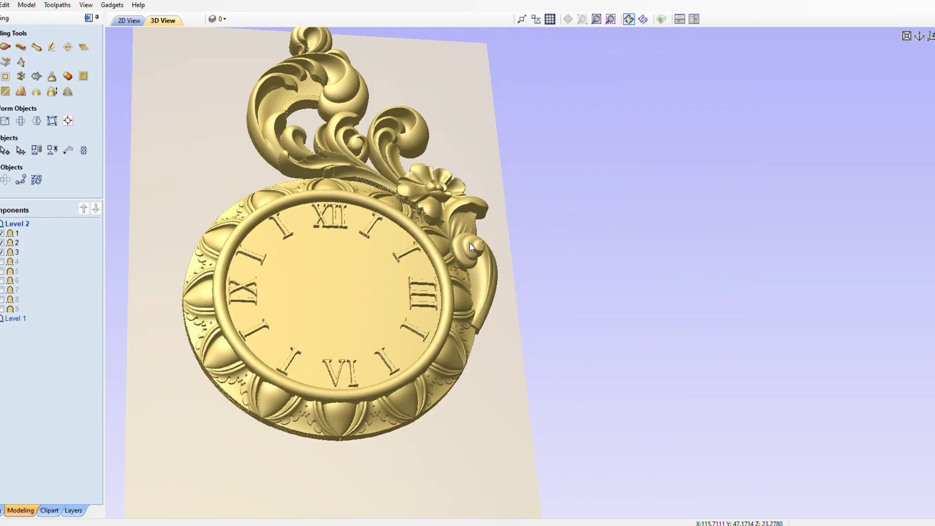
Examine the flower, leaf and scroll on the dial's right side up close from several angles.
{"action": "left_click_drag", "start_coordinate": [470, 245], "coordinate": [411, 317]}
{"action": "scroll", "coordinate": [419, 305], "scroll_direction": "up", "scroll_amount": 5}
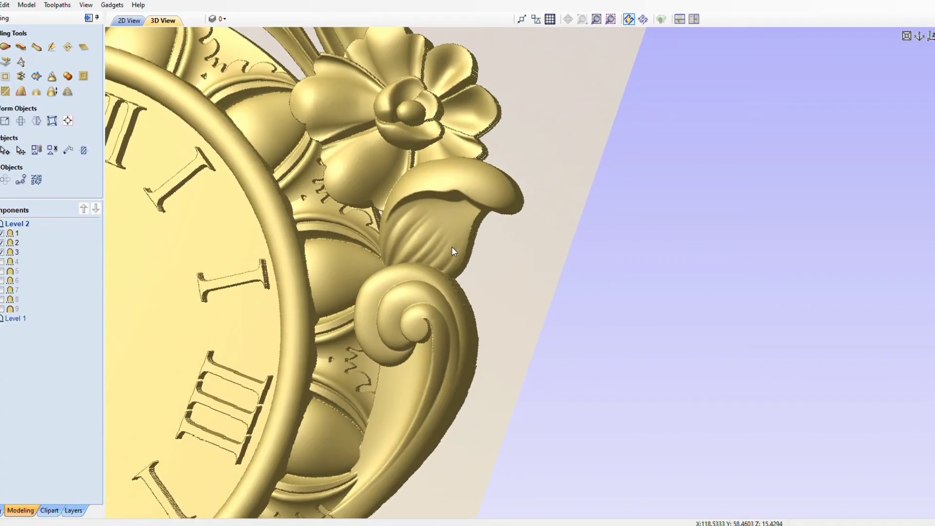
{"action": "left_click_drag", "start_coordinate": [452, 246], "coordinate": [482, 187]}
{"action": "middle_click_drag", "start_coordinate": [278, 214], "coordinate": [500, 226]}
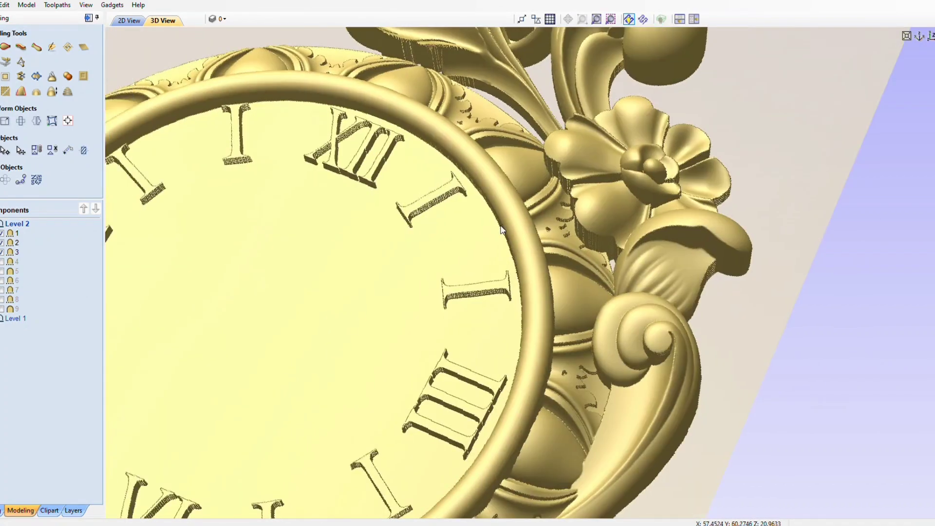
{"action": "left_click_drag", "start_coordinate": [501, 229], "coordinate": [530, 200]}
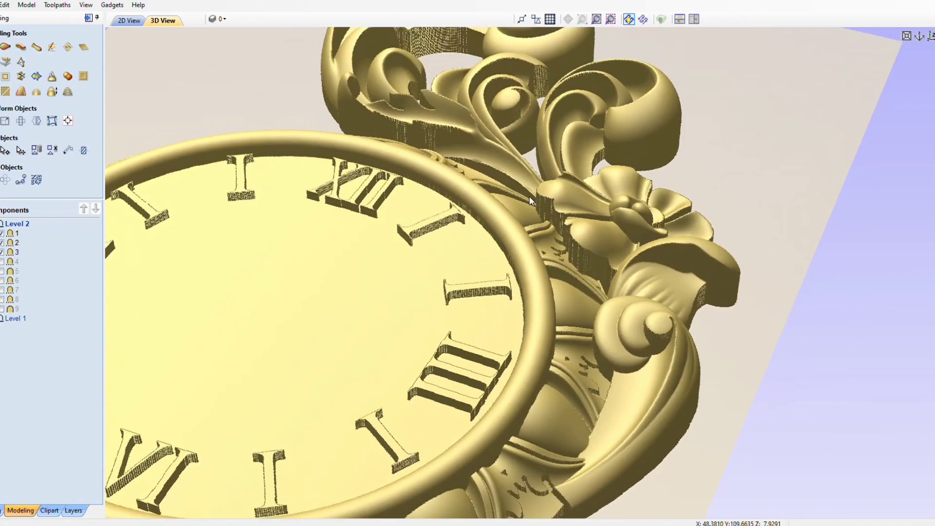
{"action": "scroll", "coordinate": [529, 198], "scroll_direction": "down", "scroll_amount": 5}
{"action": "left_click_drag", "start_coordinate": [473, 269], "coordinate": [361, 341]}
Make component 4 visible as well and inspect the flower with leaves at the dial's upper left in 3D.
{"action": "left_click", "coordinate": [130, 21]}
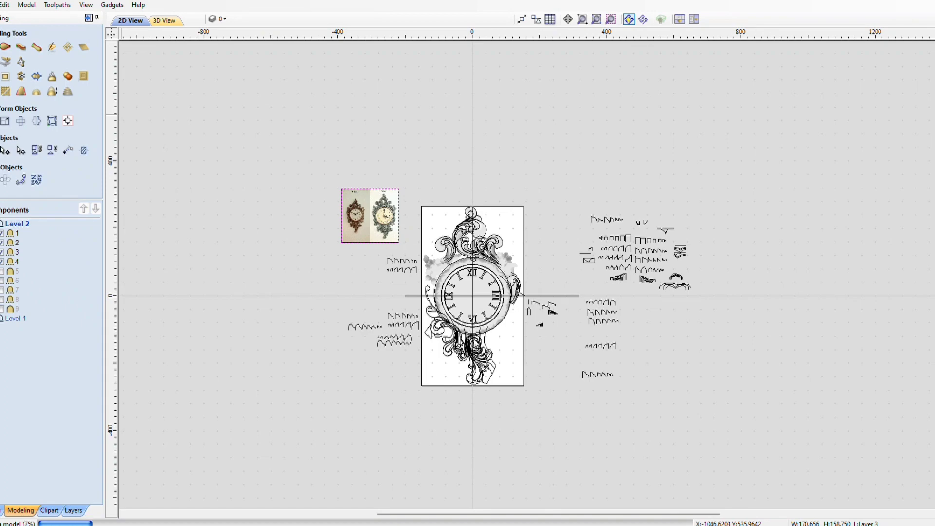
{"action": "scroll", "coordinate": [463, 277], "scroll_direction": "up", "scroll_amount": 2}
{"action": "left_click", "coordinate": [170, 21]}
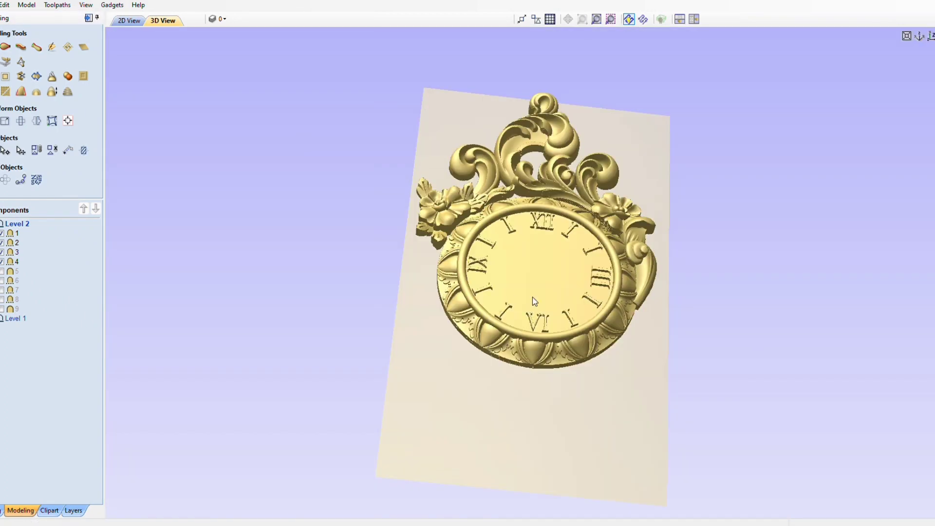
{"action": "scroll", "coordinate": [533, 297], "scroll_direction": "up", "scroll_amount": 5}
{"action": "scroll", "coordinate": [524, 337], "scroll_direction": "up", "scroll_amount": 8}
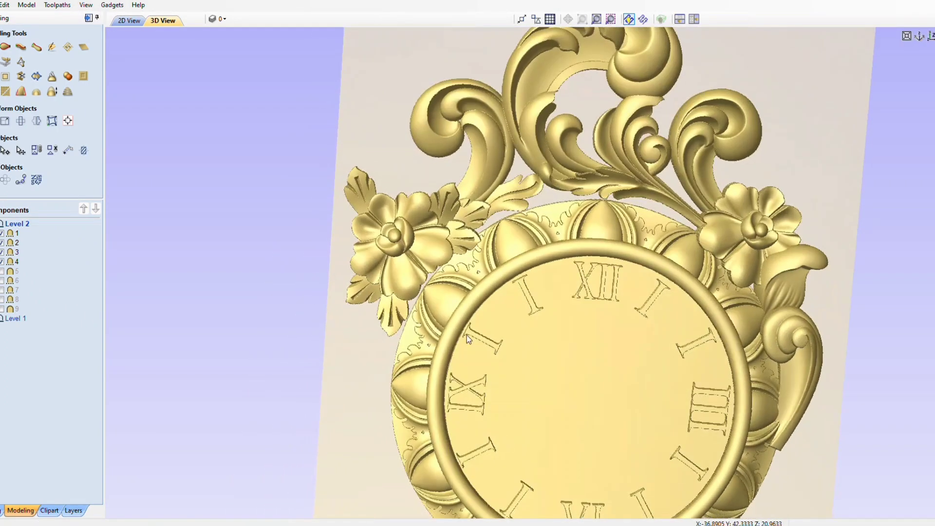
{"action": "scroll", "coordinate": [267, 149], "scroll_direction": "down", "scroll_amount": 4}
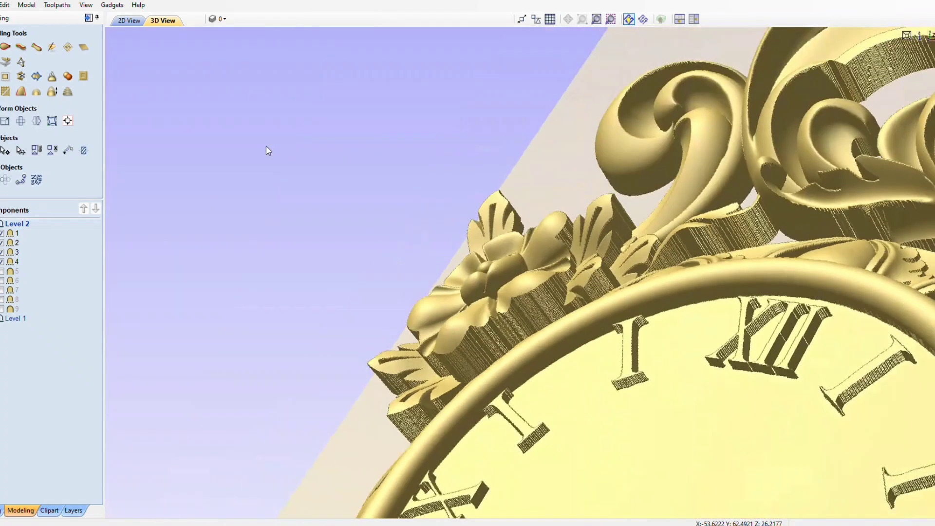
{"action": "scroll", "coordinate": [390, 204], "scroll_direction": "up", "scroll_amount": 5}
{"action": "left_click_drag", "start_coordinate": [491, 197], "coordinate": [293, 131]}
Make component 5 visible as well and inspect the scroll on the dial's left side in the 3D view.
{"action": "left_click", "coordinate": [131, 22]}
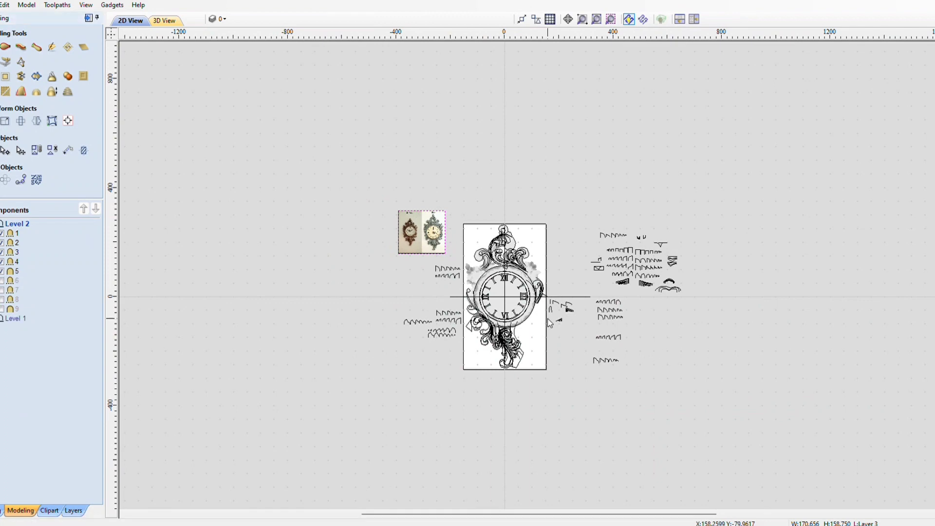
{"action": "scroll", "coordinate": [549, 323], "scroll_direction": "up", "scroll_amount": 2}
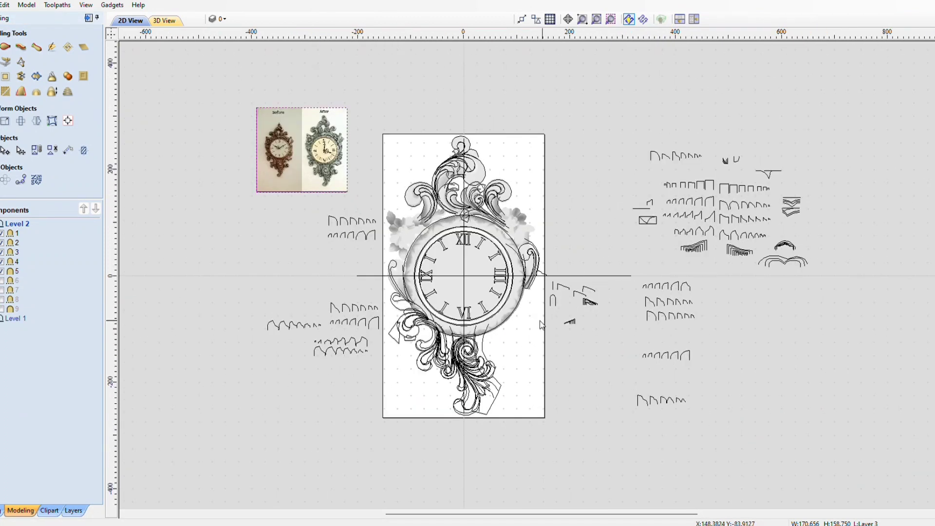
{"action": "left_click", "coordinate": [166, 21]}
{"action": "left_click_drag", "start_coordinate": [515, 266], "coordinate": [487, 272]}
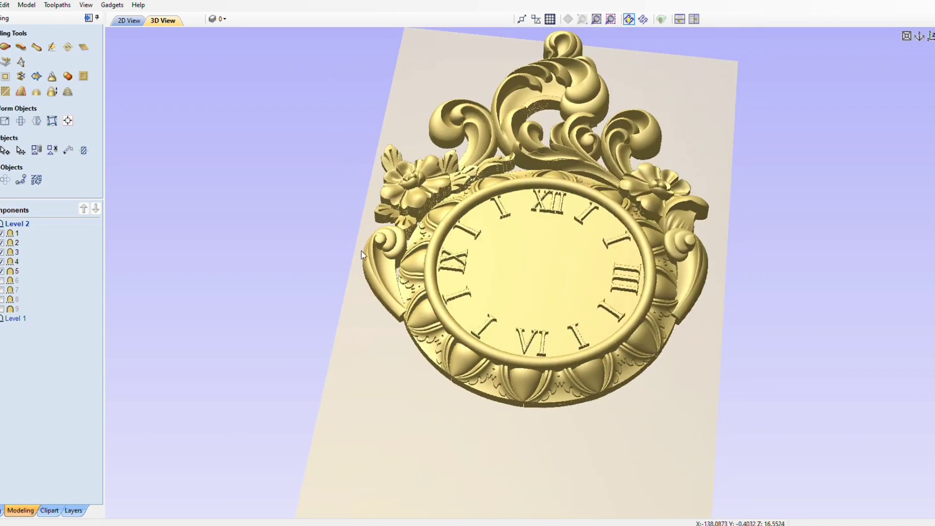
{"action": "scroll", "coordinate": [362, 251], "scroll_direction": "up", "scroll_amount": 3}
{"action": "left_click_drag", "start_coordinate": [362, 250], "coordinate": [95, 70]}
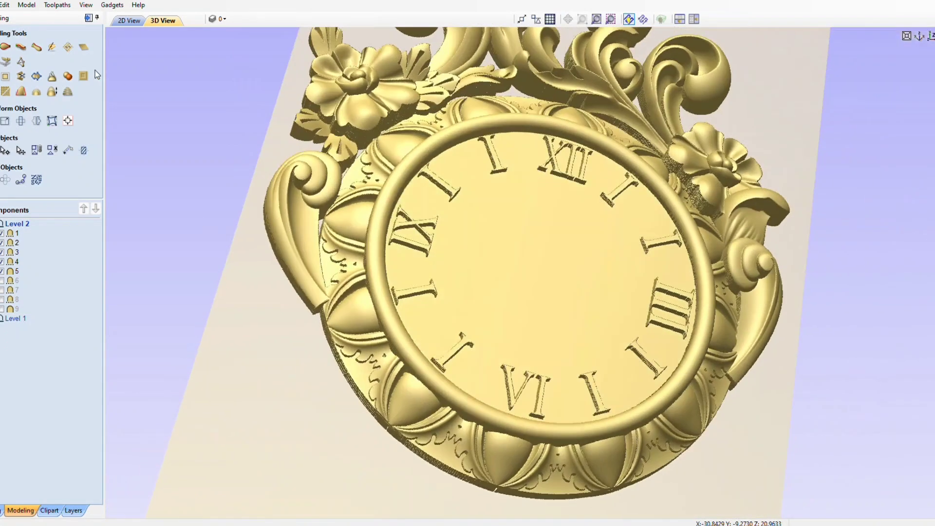
Make component 6 visible as well and show the updated clock model in the 3D view.
{"action": "left_click", "coordinate": [128, 20]}
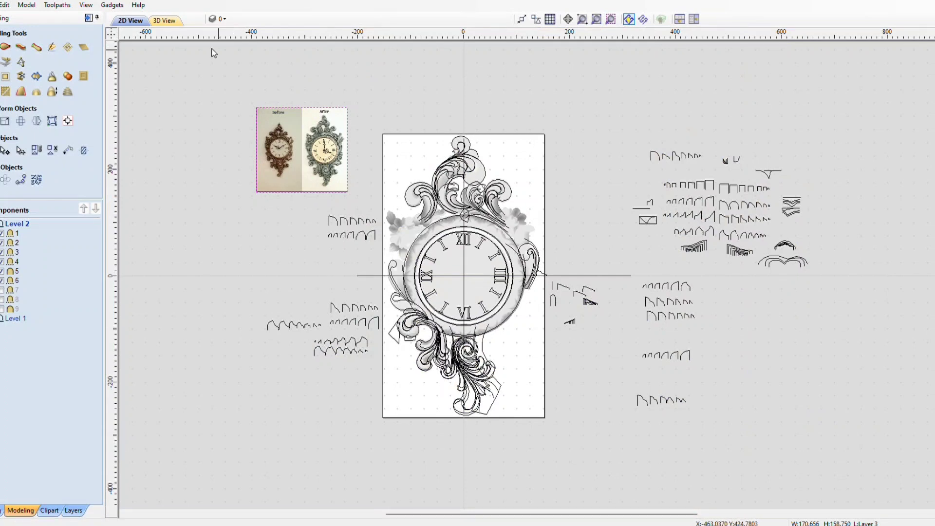
{"action": "left_click", "coordinate": [165, 21]}
{"action": "scroll", "coordinate": [492, 365], "scroll_direction": "up", "scroll_amount": 3}
Examine the acanthus scrolls at the dial's lower left from the side and from above.
{"action": "left_click_drag", "start_coordinate": [493, 365], "coordinate": [307, 161]}
{"action": "scroll", "coordinate": [507, 287], "scroll_direction": "up", "scroll_amount": 3}
{"action": "left_click_drag", "start_coordinate": [481, 294], "coordinate": [655, 258]}
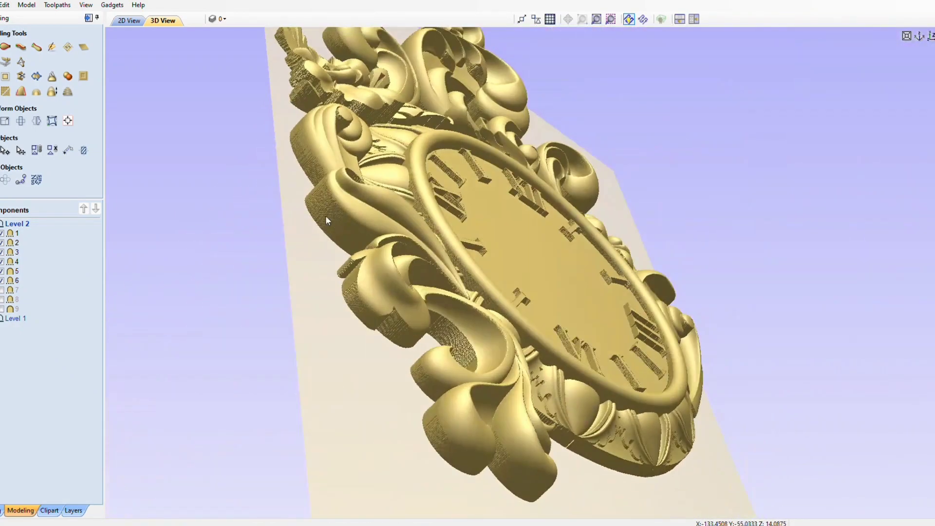
{"action": "left_click_drag", "start_coordinate": [323, 214], "coordinate": [603, 368]}
{"action": "left_click_drag", "start_coordinate": [369, 262], "coordinate": [348, 198]}
{"action": "scroll", "coordinate": [348, 198], "scroll_direction": "down", "scroll_amount": 3}
{"action": "left_click_drag", "start_coordinate": [469, 405], "coordinate": [401, 518]}
{"action": "left_click_drag", "start_coordinate": [370, 210], "coordinate": [443, 353]}
{"action": "scroll", "coordinate": [400, 209], "scroll_direction": "up", "scroll_amount": 4}
{"action": "left_click_drag", "start_coordinate": [355, 297], "coordinate": [649, 512]}
{"action": "left_click_drag", "start_coordinate": [518, 351], "coordinate": [526, 30]}
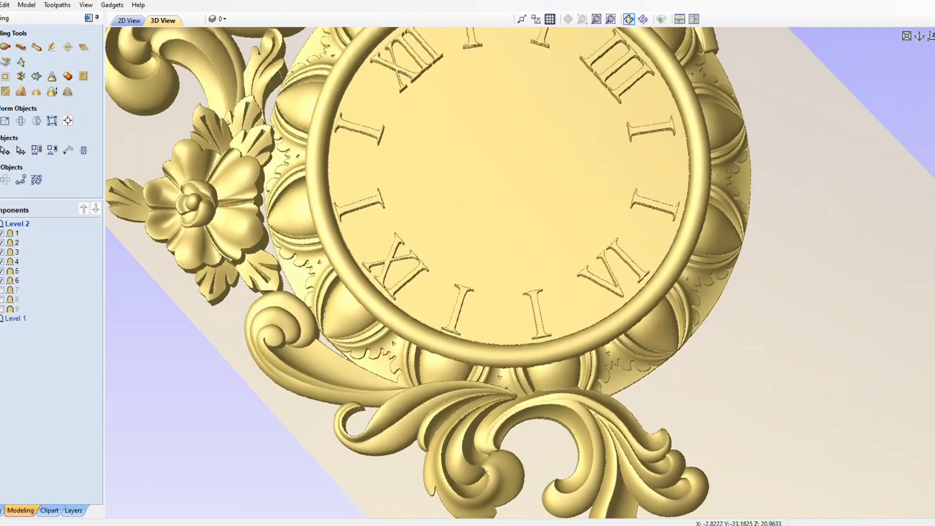
Make component 7 visible as well and show the updated clock model in the 3D view.
{"action": "left_click", "coordinate": [128, 20]}
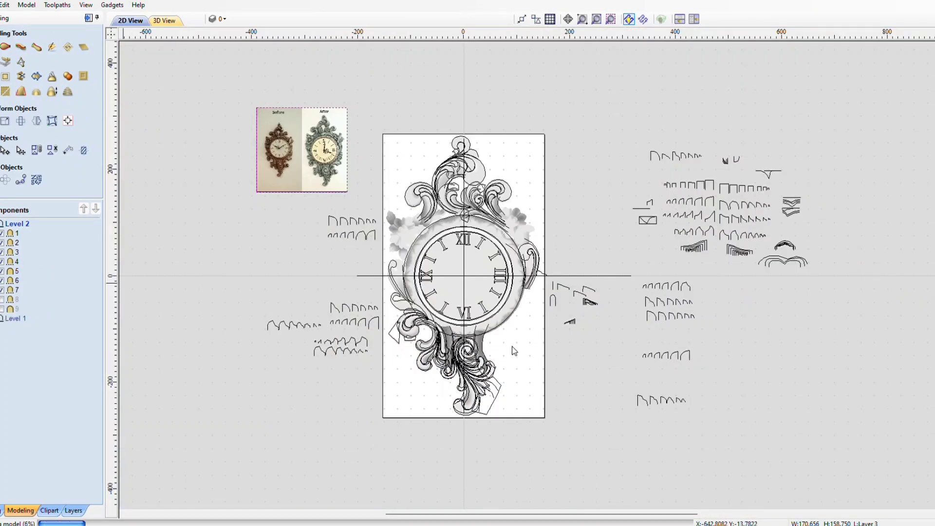
{"action": "scroll", "coordinate": [514, 351], "scroll_direction": "up", "scroll_amount": 2}
{"action": "left_click", "coordinate": [164, 21]}
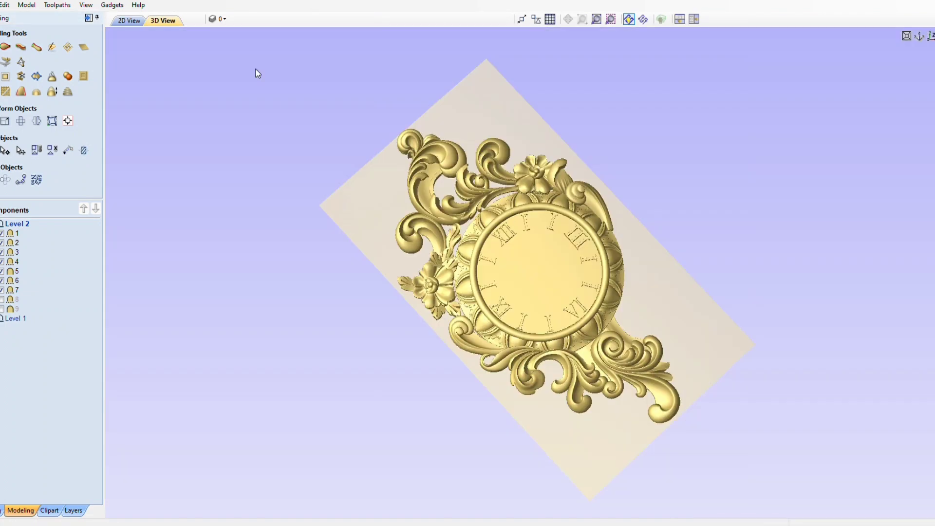
{"action": "scroll", "coordinate": [600, 375], "scroll_direction": "up", "scroll_amount": 5}
Examine the spiral scroll and leaf ornament below the dial up close, including how it meets the lower-left scrolls.
{"action": "middle_click_drag", "start_coordinate": [419, 247], "coordinate": [251, 63]}
{"action": "left_click_drag", "start_coordinate": [423, 335], "coordinate": [538, 271]}
{"action": "left_click_drag", "start_coordinate": [457, 313], "coordinate": [407, 381]}
{"action": "scroll", "coordinate": [408, 381], "scroll_direction": "up", "scroll_amount": 5}
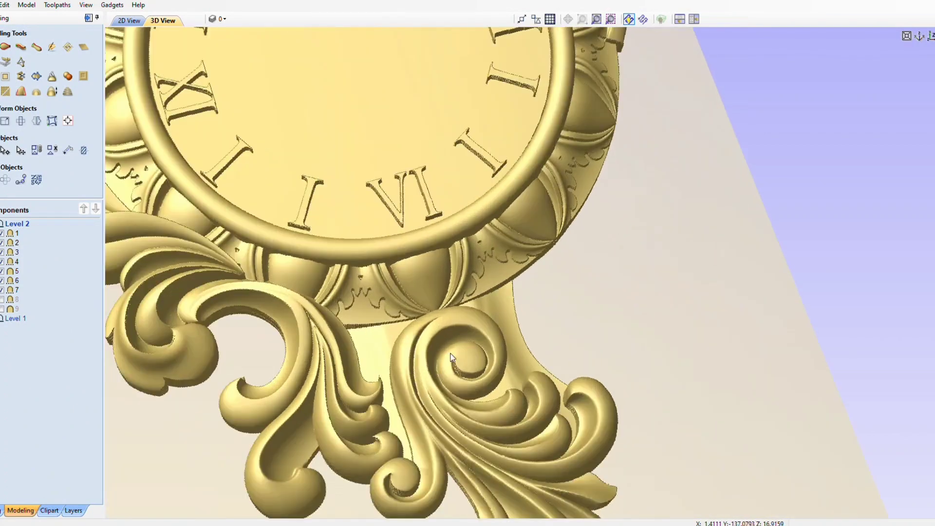
{"action": "middle_click_drag", "start_coordinate": [412, 336], "coordinate": [377, 149]}
{"action": "left_click_drag", "start_coordinate": [381, 188], "coordinate": [454, 298]}
{"action": "scroll", "coordinate": [453, 294], "scroll_direction": "up", "scroll_amount": 4}
{"action": "middle_click_drag", "start_coordinate": [451, 294], "coordinate": [461, 168]}
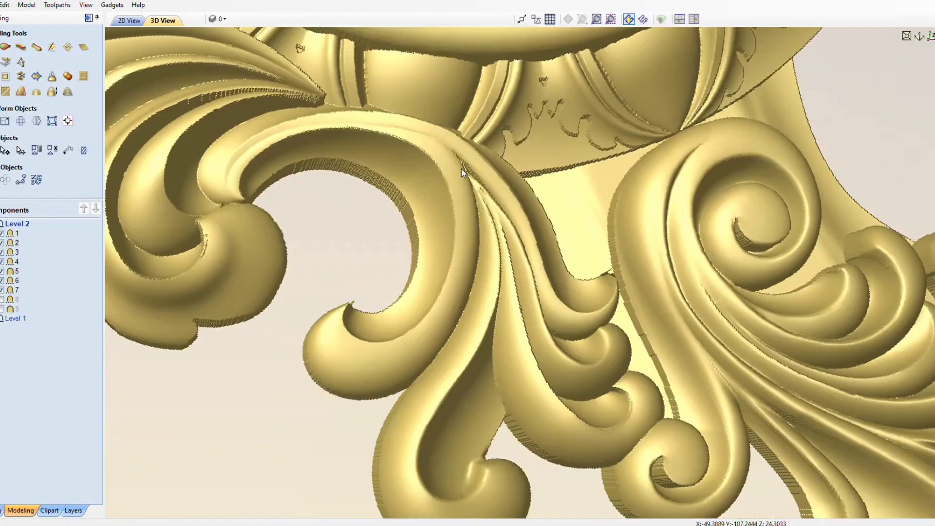
{"action": "scroll", "coordinate": [465, 209], "scroll_direction": "down", "scroll_amount": 5}
{"action": "left_click_drag", "start_coordinate": [473, 230], "coordinate": [278, 265]}
{"action": "scroll", "coordinate": [440, 241], "scroll_direction": "down", "scroll_amount": 6}
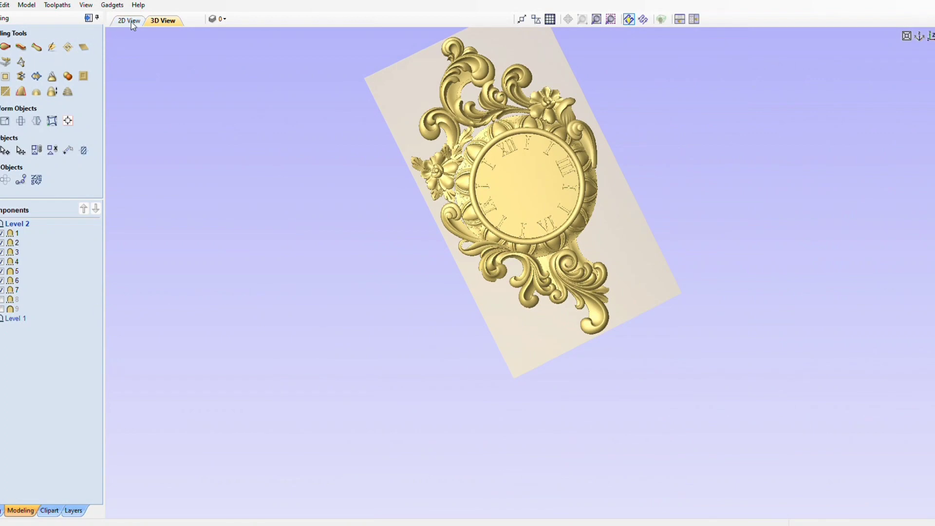
Make component 8 visible as well and show the updated clock model in the 3D view.
{"action": "left_click", "coordinate": [130, 21]}
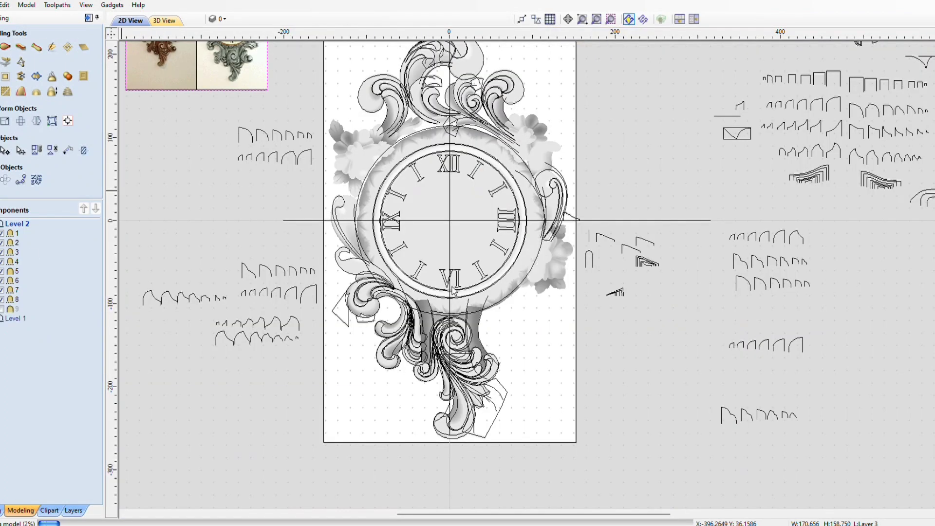
{"action": "left_click", "coordinate": [165, 21]}
{"action": "scroll", "coordinate": [697, 334], "scroll_direction": "up", "scroll_amount": 8}
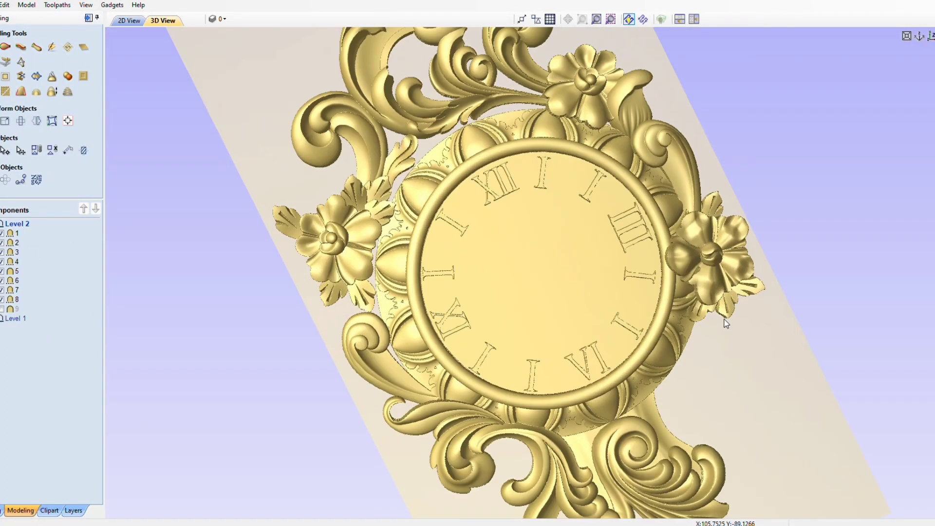
Examine the added flower and its leaves at the dial's lower right up close and from several angles.
{"action": "scroll", "coordinate": [382, 322], "scroll_direction": "up", "scroll_amount": 4}
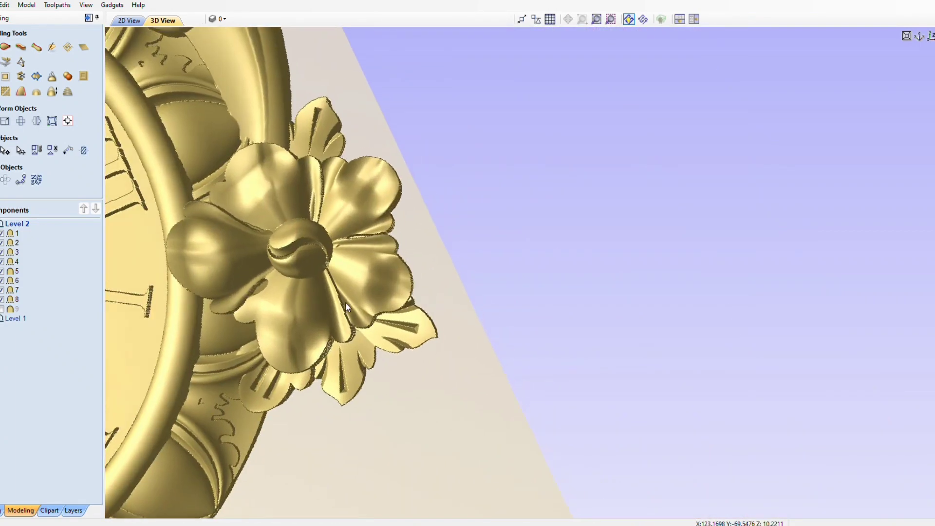
{"action": "middle_click_drag", "start_coordinate": [328, 179], "coordinate": [606, 282]}
{"action": "left_click_drag", "start_coordinate": [394, 457], "coordinate": [353, 282]}
{"action": "middle_click_drag", "start_coordinate": [353, 282], "coordinate": [411, 115]}
{"action": "left_click_drag", "start_coordinate": [411, 116], "coordinate": [669, 432]}
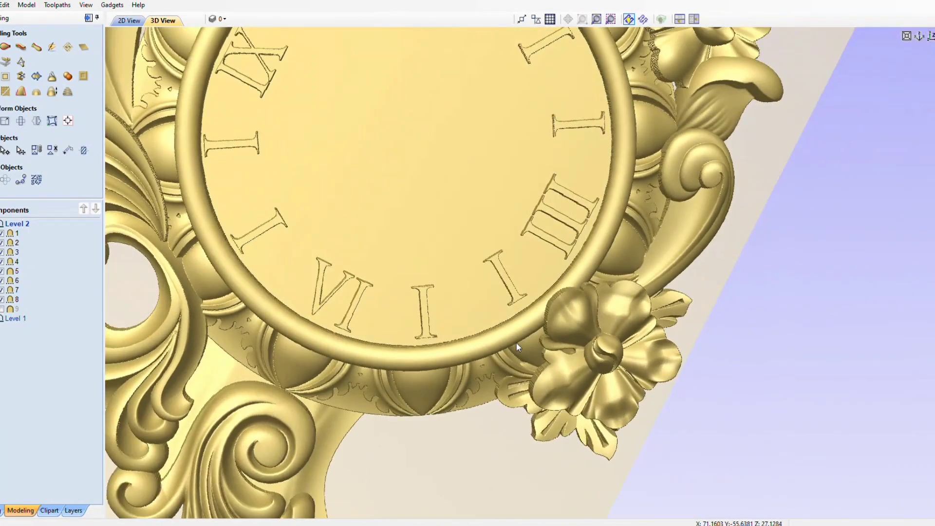
{"action": "left_click_drag", "start_coordinate": [516, 342], "coordinate": [521, 329]}
Make component 9 visible as well and show the updated clock model in the 3D view.
{"action": "left_click", "coordinate": [133, 20]}
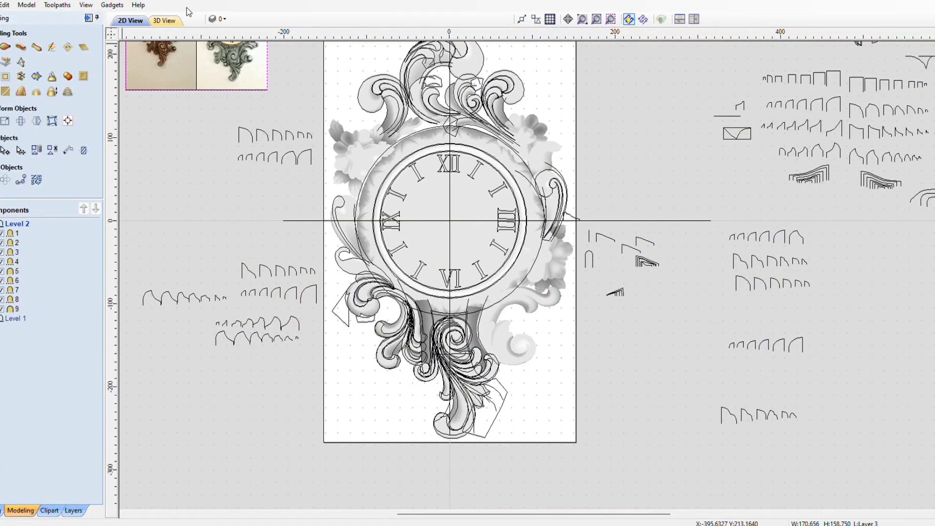
{"action": "left_click", "coordinate": [164, 21]}
{"action": "scroll", "coordinate": [516, 283], "scroll_direction": "up", "scroll_amount": 6}
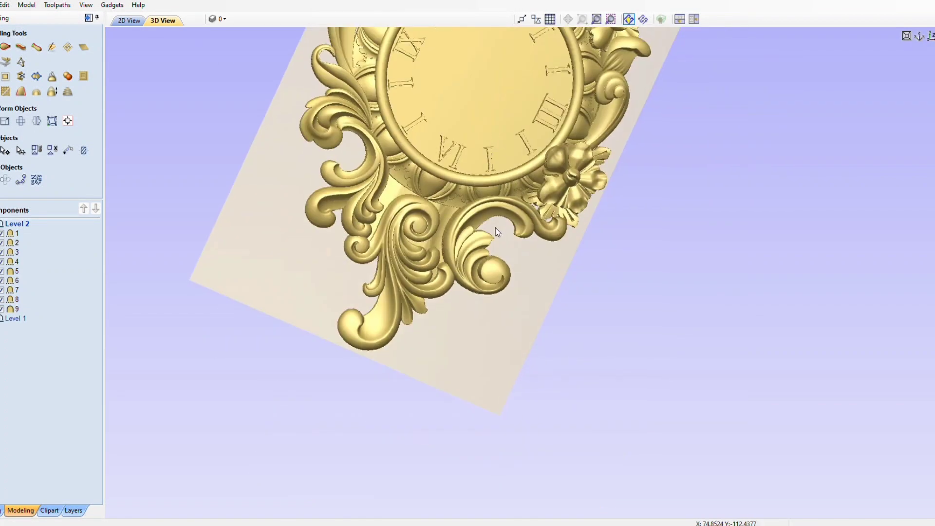
Examine the added scroll below the dial's lower right, and view the complete clock relief from directly above.
{"action": "left_click_drag", "start_coordinate": [489, 229], "coordinate": [239, 179]}
{"action": "scroll", "coordinate": [239, 180], "scroll_direction": "down", "scroll_amount": 4}
{"action": "left_click_drag", "start_coordinate": [317, 242], "coordinate": [454, 141]}
{"action": "left_click_drag", "start_coordinate": [459, 203], "coordinate": [528, 319]}
{"action": "scroll", "coordinate": [529, 319], "scroll_direction": "up", "scroll_amount": 2}
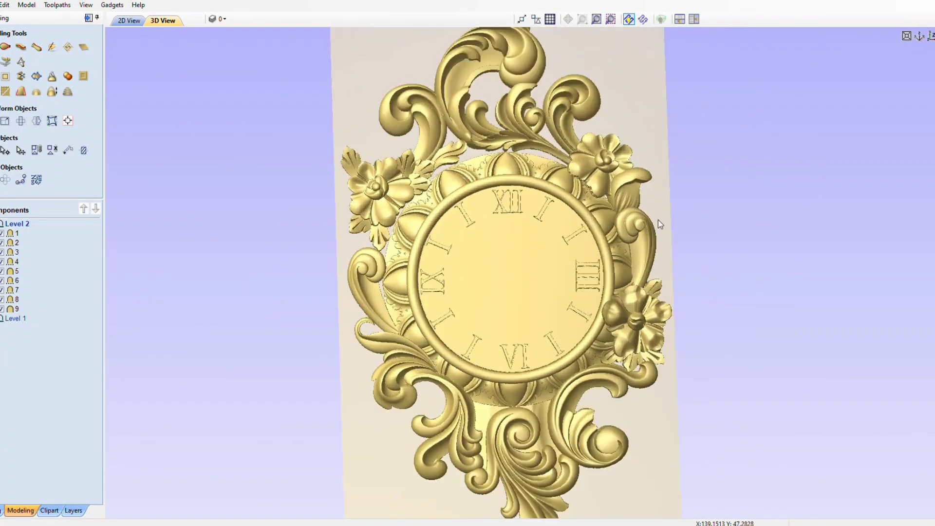
{"action": "left_click", "coordinate": [932, 34]}
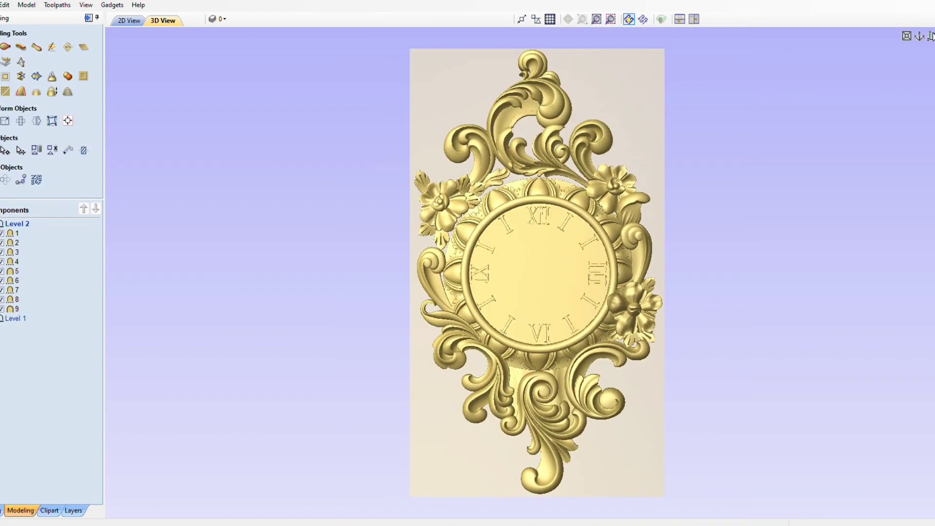
Inspect the complete relief's height profile edge-on from several sides and its ornaments from oblique angles, ending with the top view.
{"action": "left_click_drag", "start_coordinate": [492, 360], "coordinate": [609, 224]}
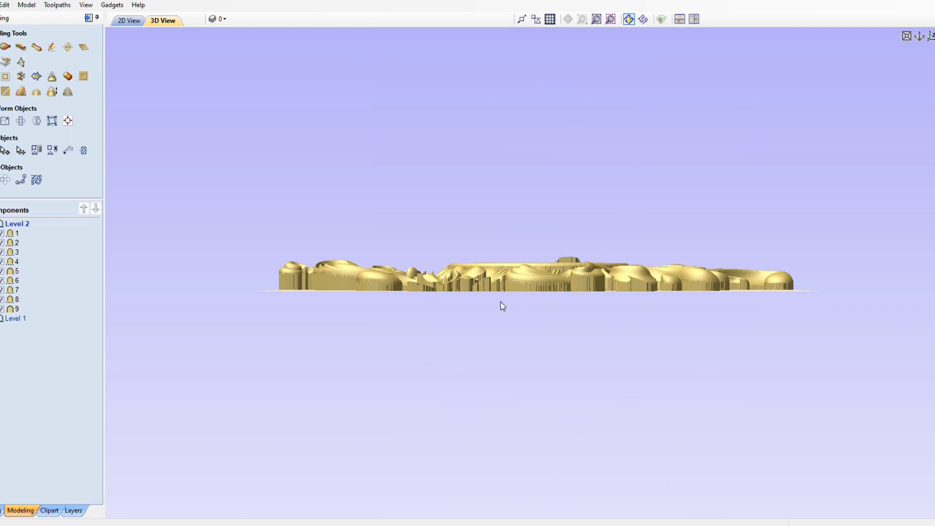
{"action": "left_click_drag", "start_coordinate": [550, 307], "coordinate": [679, 299]}
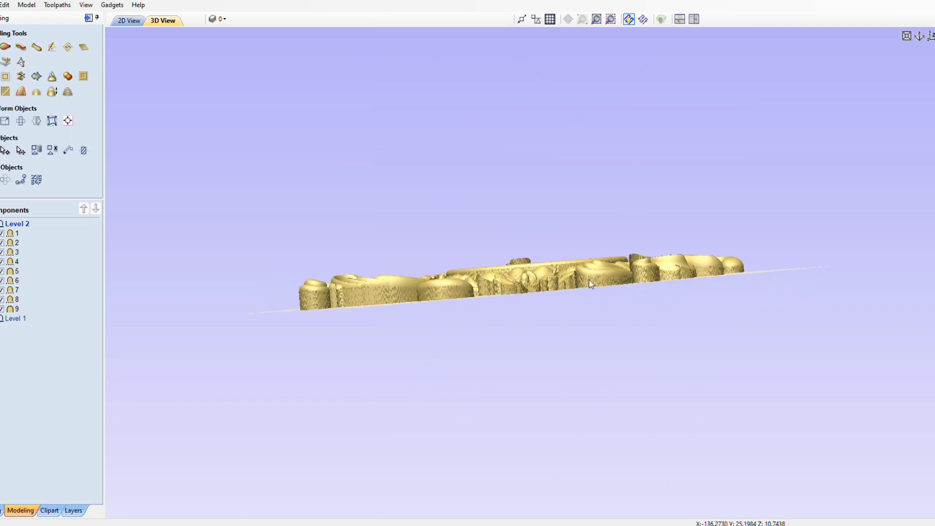
{"action": "left_click_drag", "start_coordinate": [608, 309], "coordinate": [453, 292]}
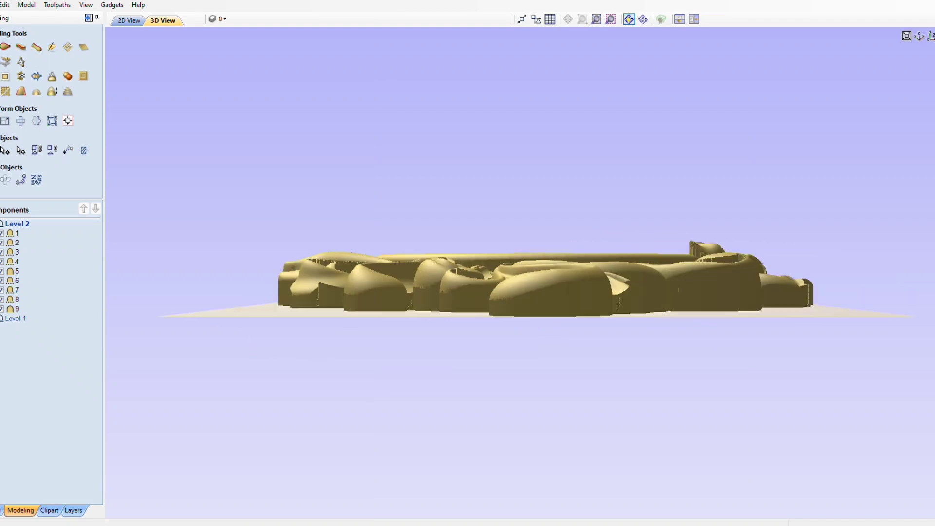
{"action": "mouse_move", "coordinate": [610, 212]}
{"action": "left_mouse_down"}
{"action": "mouse_move", "coordinate": [603, 296]}
{"action": "mouse_move", "coordinate": [571, 231]}
{"action": "mouse_move", "coordinate": [526, 265]}
{"action": "left_mouse_up"}
{"action": "mouse_move", "coordinate": [697, 275]}
{"action": "left_mouse_down"}
{"action": "mouse_move", "coordinate": [571, 244]}
{"action": "mouse_move", "coordinate": [555, 229]}
{"action": "left_mouse_up"}
{"action": "mouse_move", "coordinate": [672, 223]}
{"action": "left_mouse_down"}
{"action": "mouse_move", "coordinate": [693, 249]}
{"action": "mouse_move", "coordinate": [672, 283]}
{"action": "left_mouse_up"}
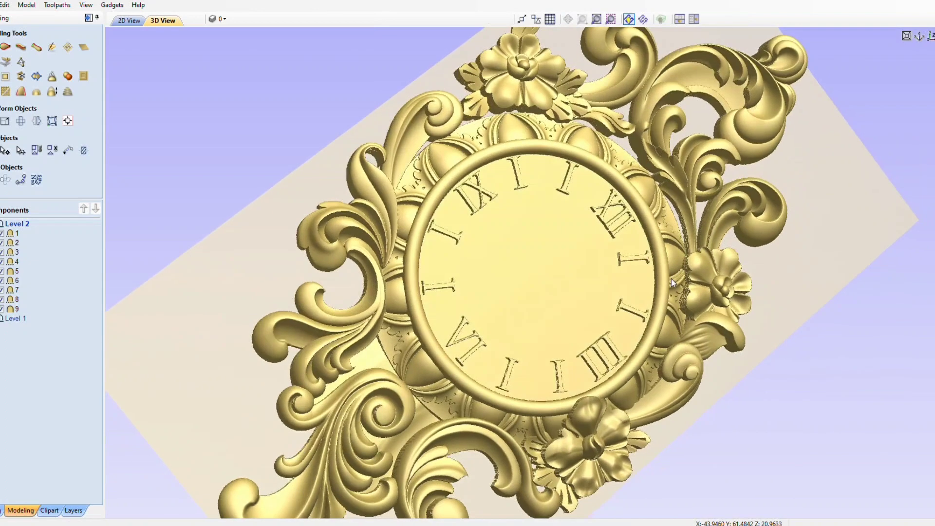
{"action": "left_click_drag", "start_coordinate": [621, 223], "coordinate": [669, 276]}
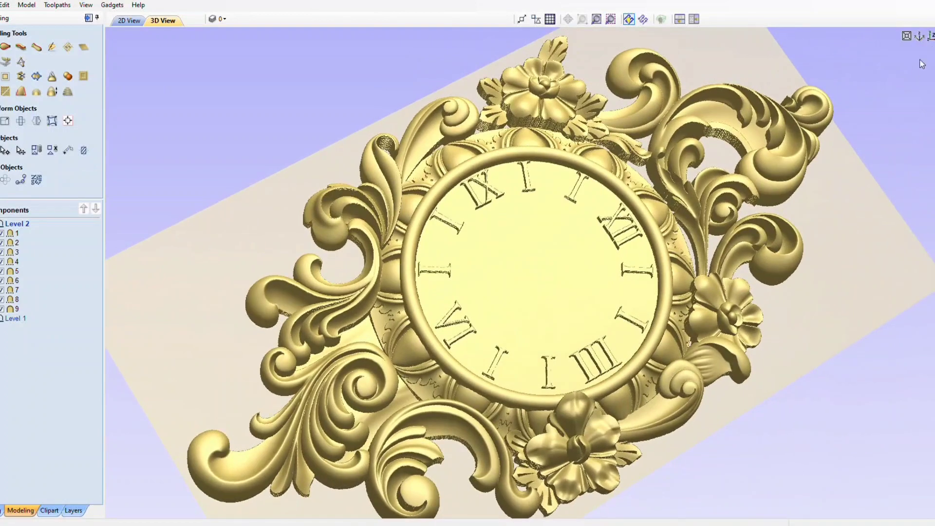
{"action": "left_click", "coordinate": [931, 36]}
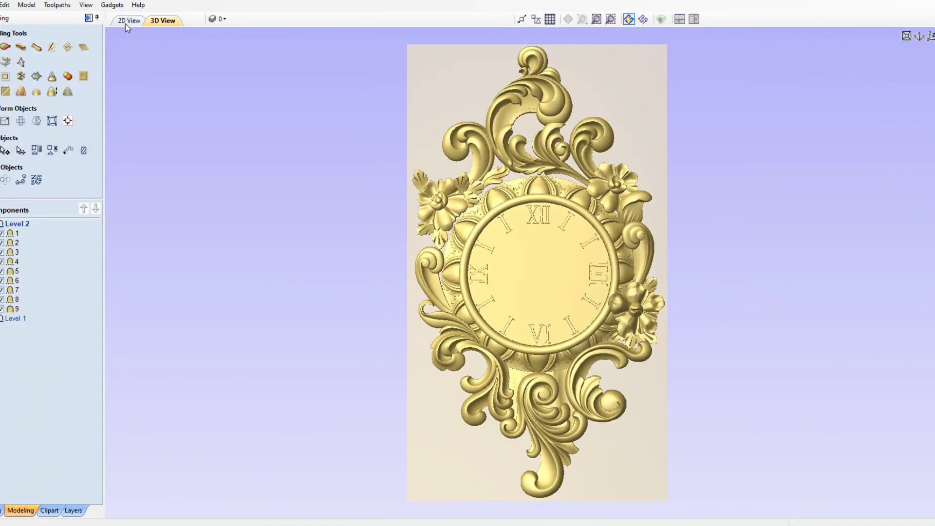
Delete all vectors and the reference image in the 2D view, keeping the relief components.
{"action": "left_click", "coordinate": [127, 20]}
{"action": "scroll", "coordinate": [288, 127], "scroll_direction": "down", "scroll_amount": 2}
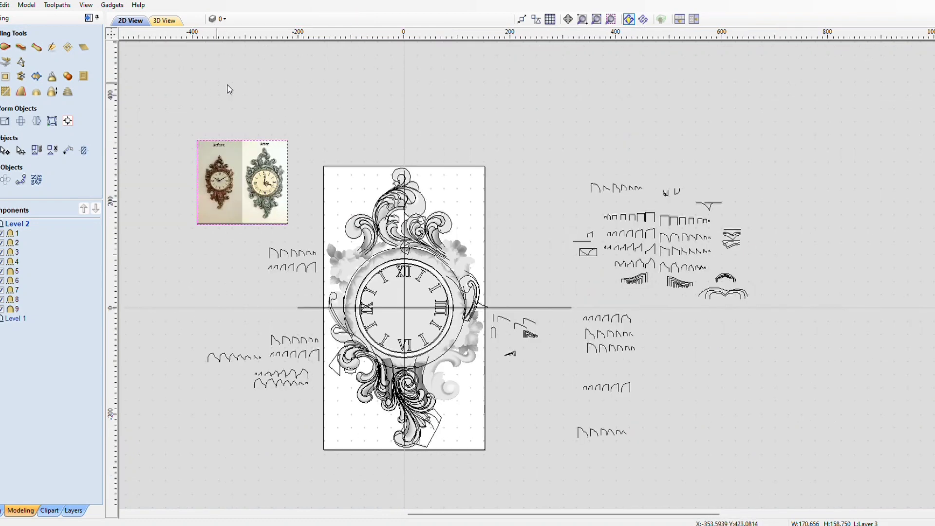
{"action": "key", "text": "ctrl+a"}
{"action": "key", "text": "Delete"}
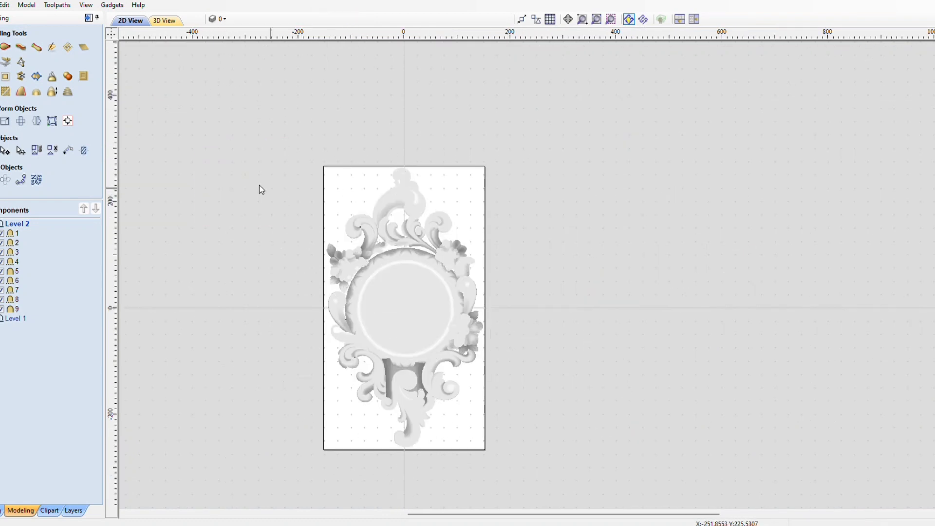
Review the toolpath material setup, including thickness, XY datum, Z-zero and model position, and accept it.
{"action": "mouse_move", "coordinate": [934, 36]}
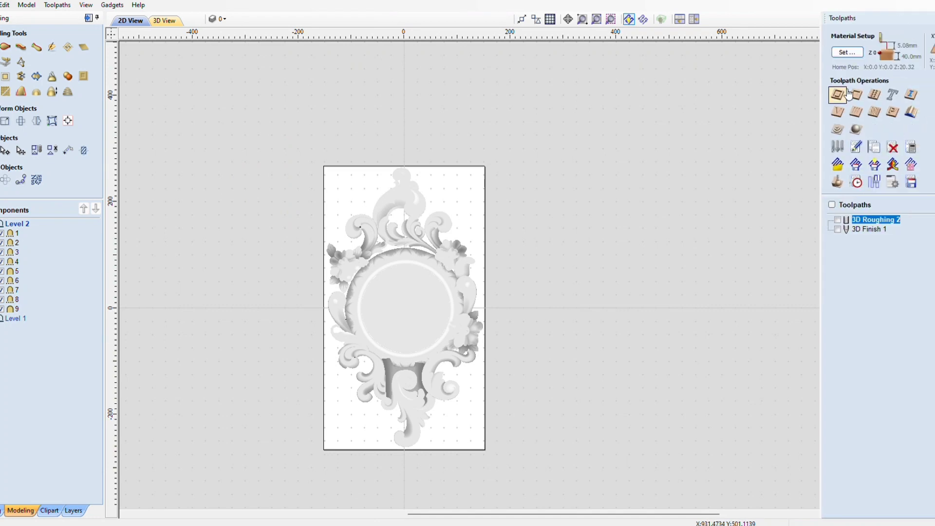
{"action": "left_click", "coordinate": [842, 53]}
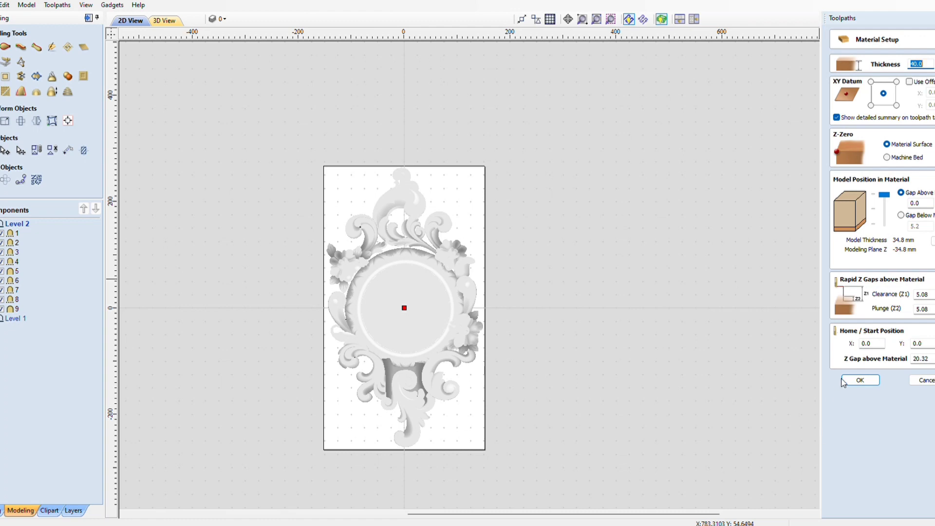
{"action": "left_click", "coordinate": [874, 383]}
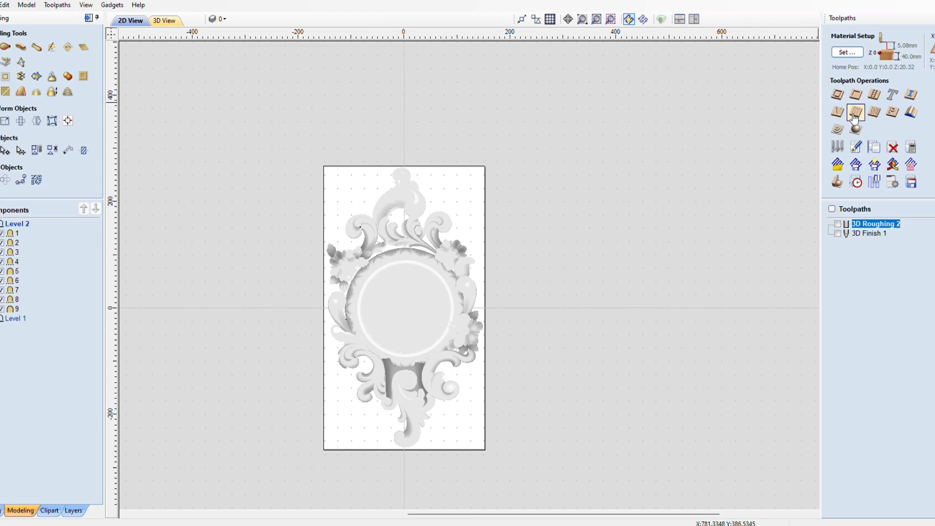
Calculate a 3D finish machining toolpath limited to the material boundary and run its machining preview.
{"action": "left_click", "coordinate": [856, 129]}
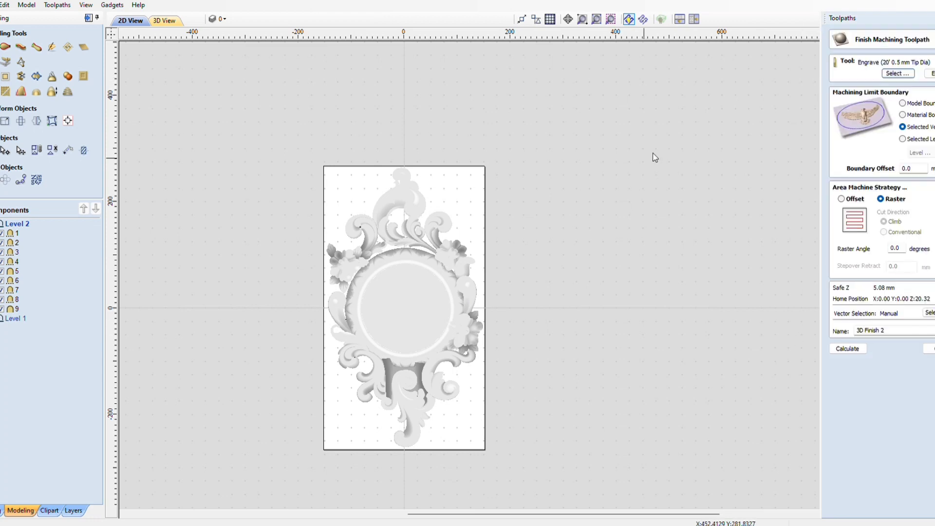
{"action": "left_click", "coordinate": [902, 114]}
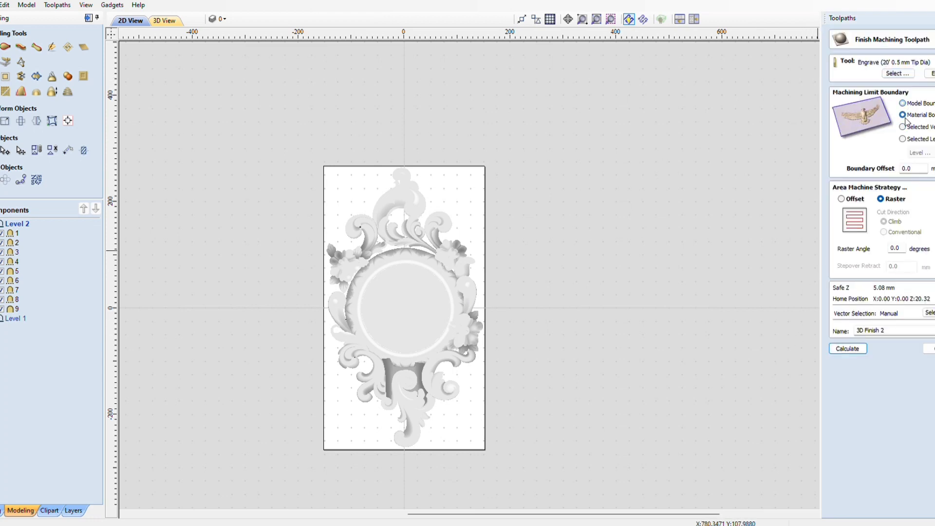
{"action": "left_click", "coordinate": [851, 349]}
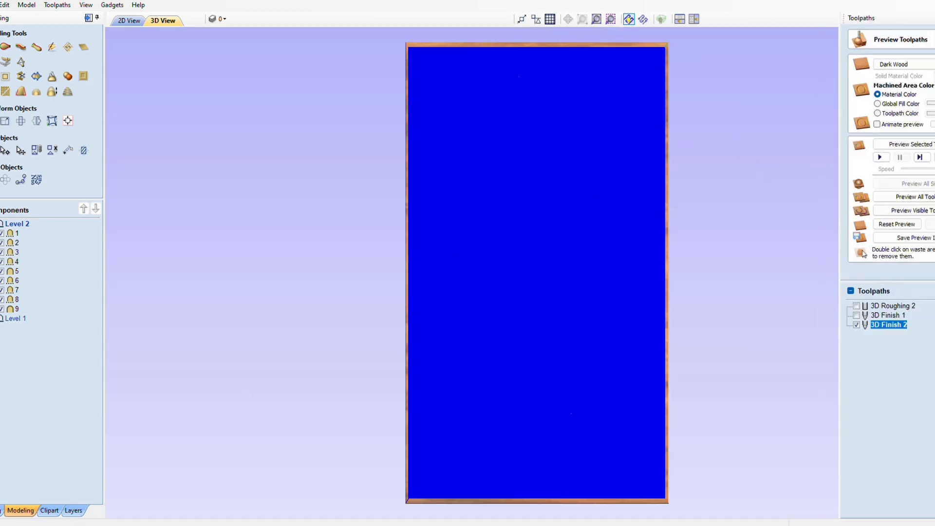
{"action": "left_click", "coordinate": [862, 159]}
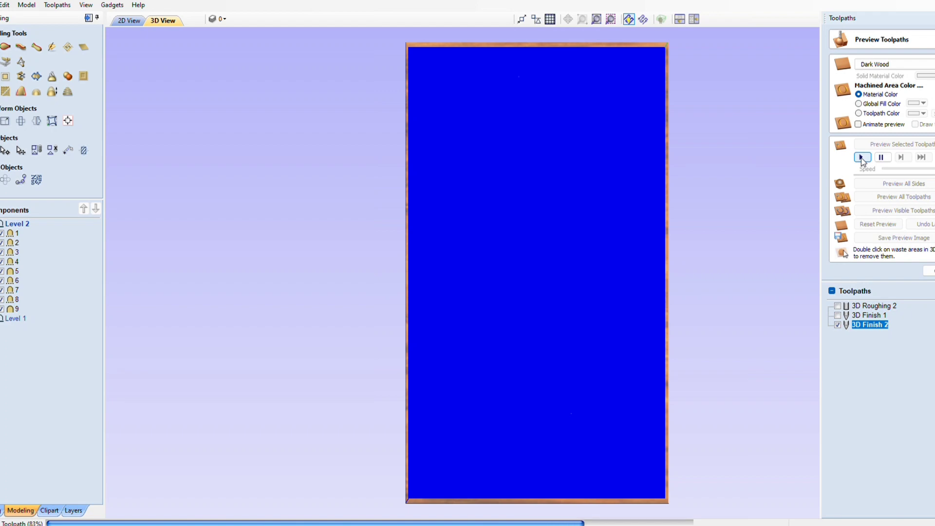
Examine the simulated wood carving of the clock up close and from several tilted and rotated angles.
{"action": "scroll", "coordinate": [562, 348], "scroll_direction": "up", "scroll_amount": 5}
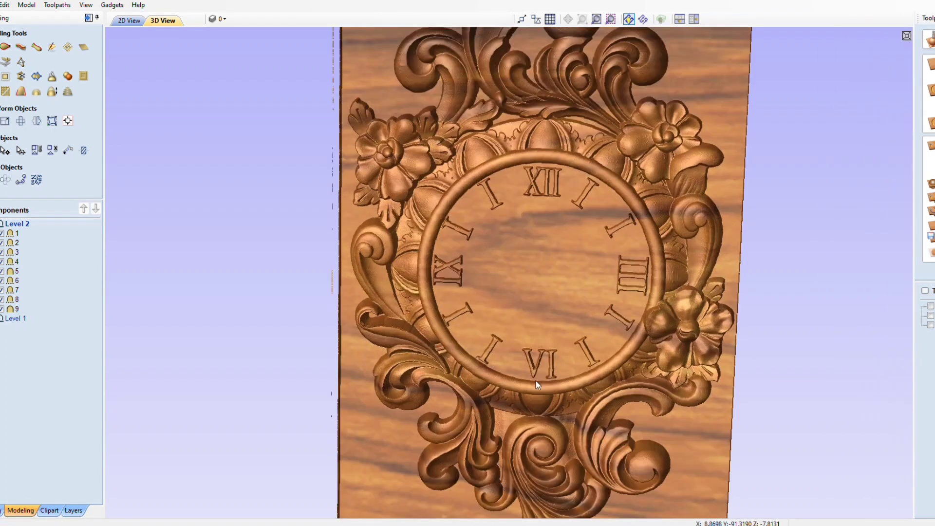
{"action": "left_click_drag", "start_coordinate": [536, 380], "coordinate": [501, 242]}
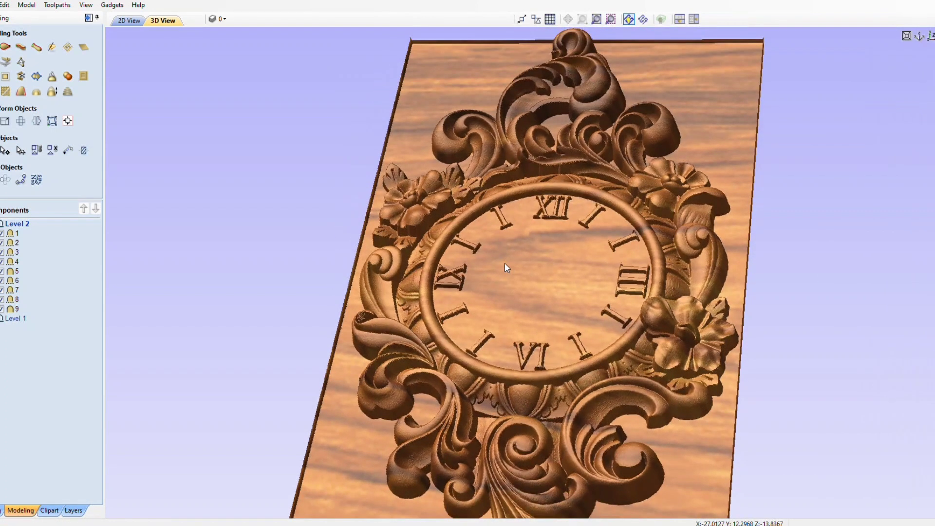
{"action": "middle_click_drag", "start_coordinate": [504, 263], "coordinate": [490, 186]}
{"action": "scroll", "coordinate": [494, 189], "scroll_direction": "down", "scroll_amount": 3}
{"action": "left_click_drag", "start_coordinate": [508, 290], "coordinate": [451, 315]}
{"action": "scroll", "coordinate": [519, 344], "scroll_direction": "up", "scroll_amount": 2}
{"action": "left_click_drag", "start_coordinate": [519, 344], "coordinate": [481, 133]}
{"action": "left_click_drag", "start_coordinate": [580, 291], "coordinate": [709, 352]}
{"action": "left_click_drag", "start_coordinate": [712, 227], "coordinate": [707, 223]}
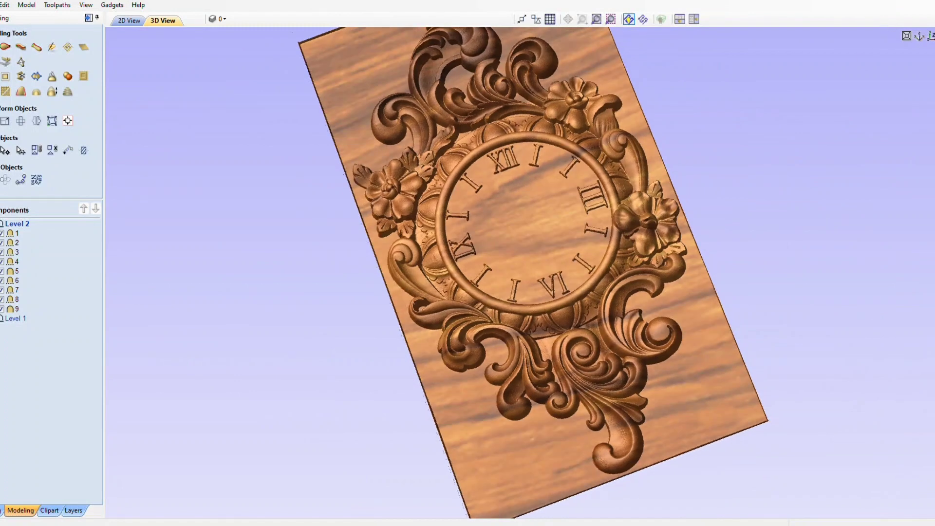
View the whole simulated carving from directly above and check its relief depth from oblique angles.
{"action": "left_click", "coordinate": [933, 36]}
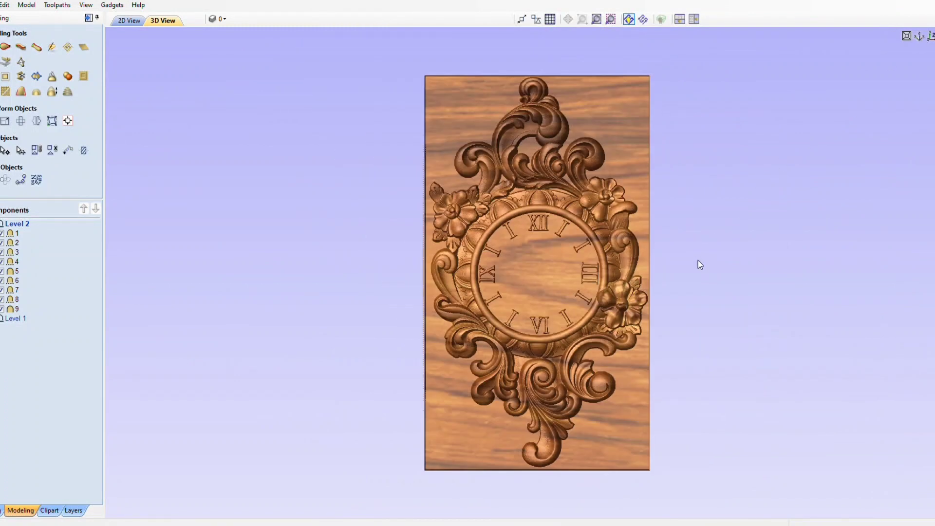
{"action": "scroll", "coordinate": [698, 260], "scroll_direction": "up", "scroll_amount": 2}
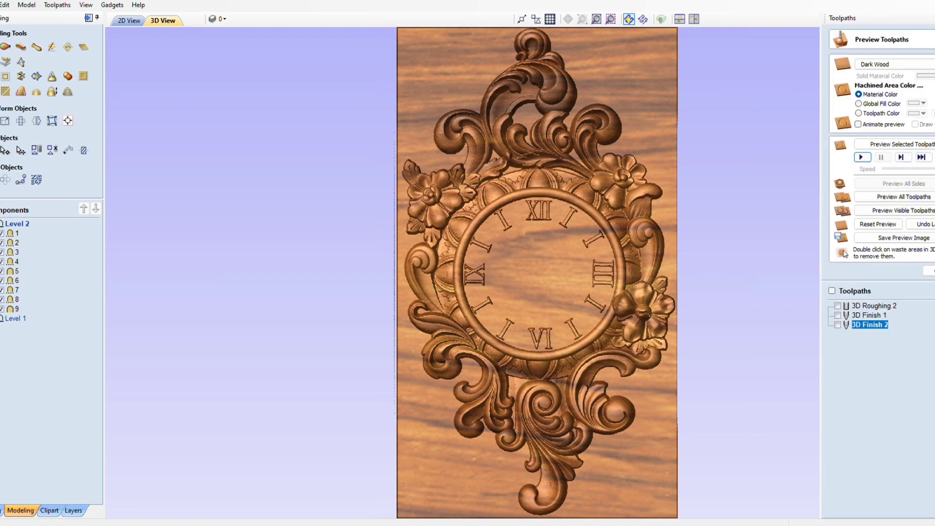
{"action": "left_click_drag", "start_coordinate": [588, 256], "coordinate": [302, 236]}
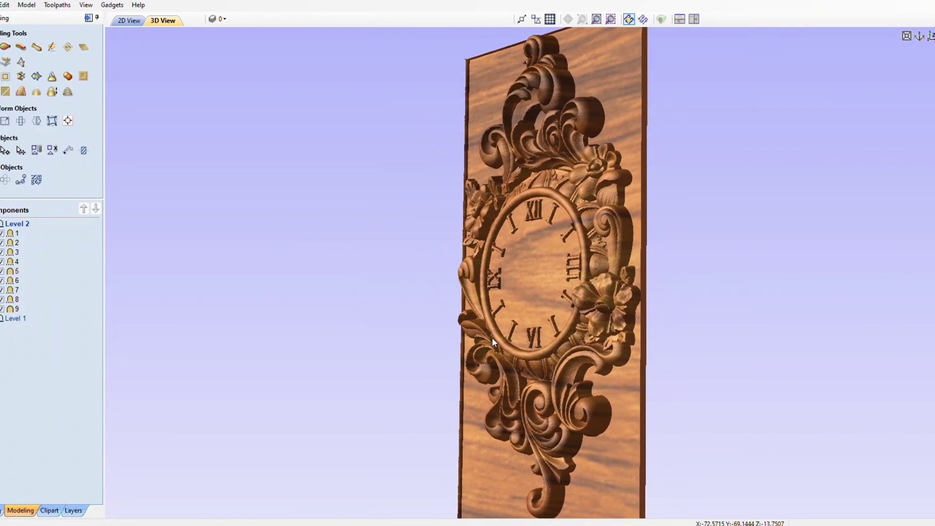
{"action": "left_click_drag", "start_coordinate": [492, 337], "coordinate": [492, 280]}
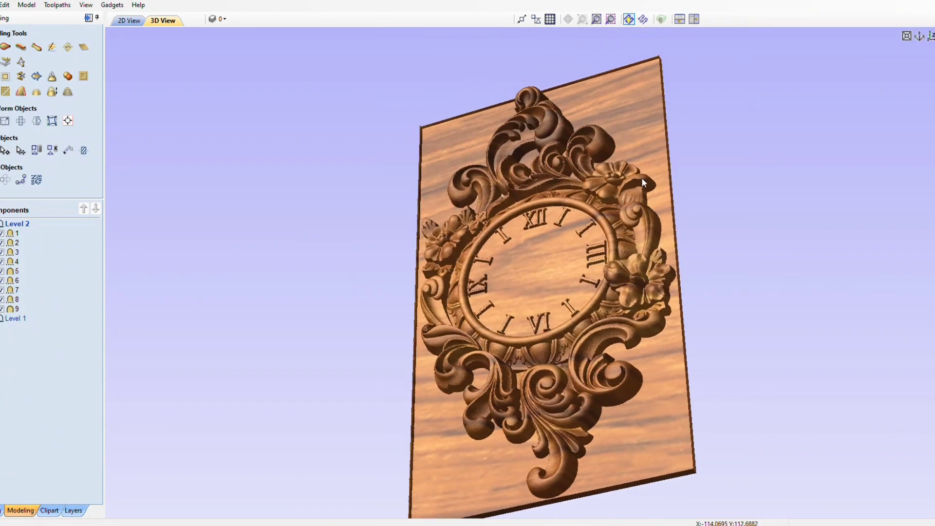